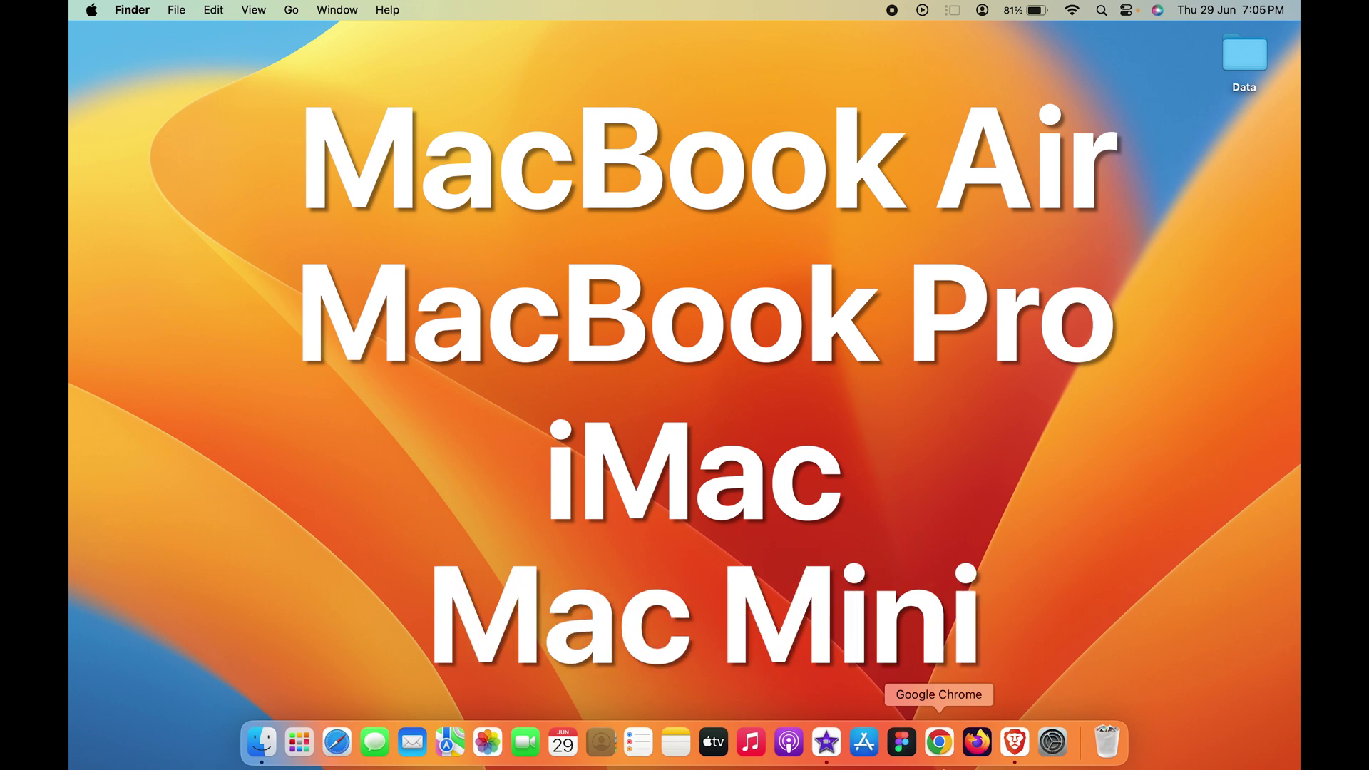
Step: Launch iMovie from the Dock, opening the My Movie 3 travel project timeline
left_click(827, 741)
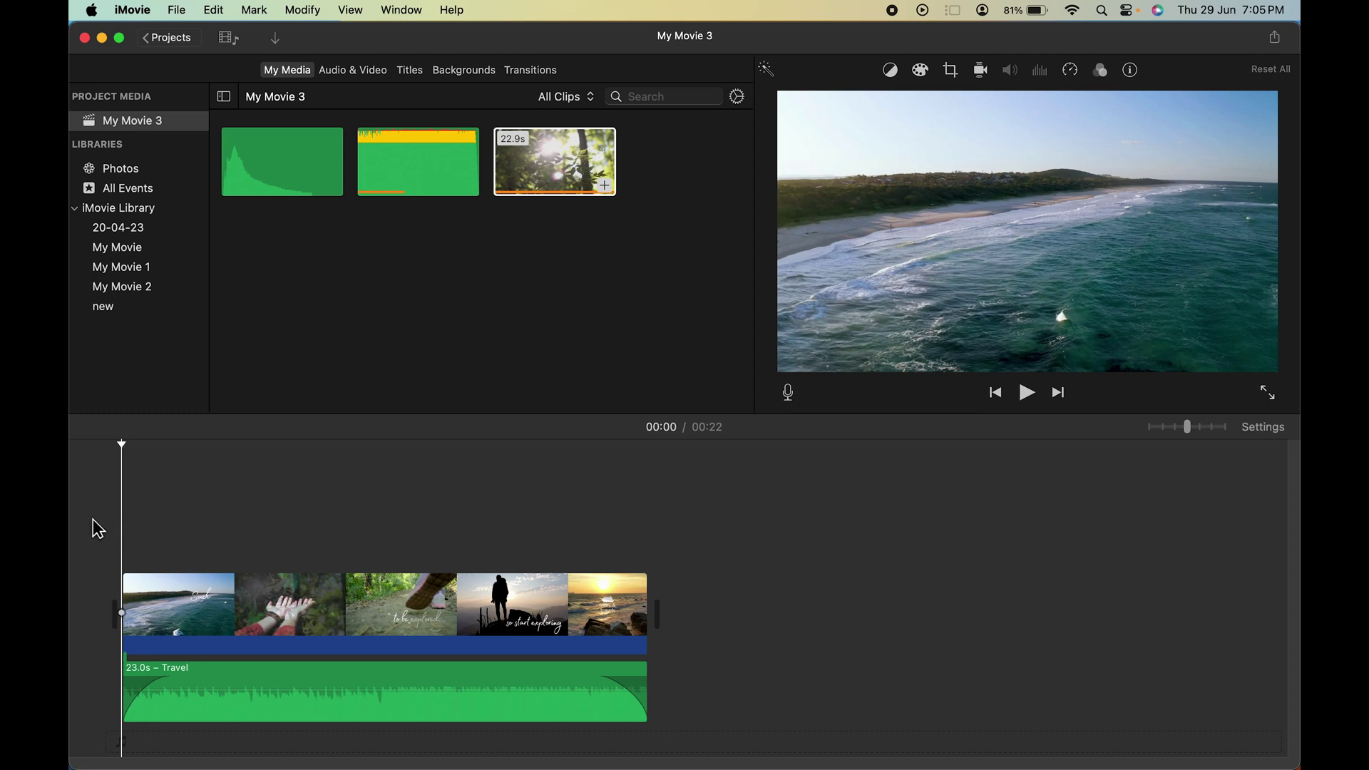
key("space")
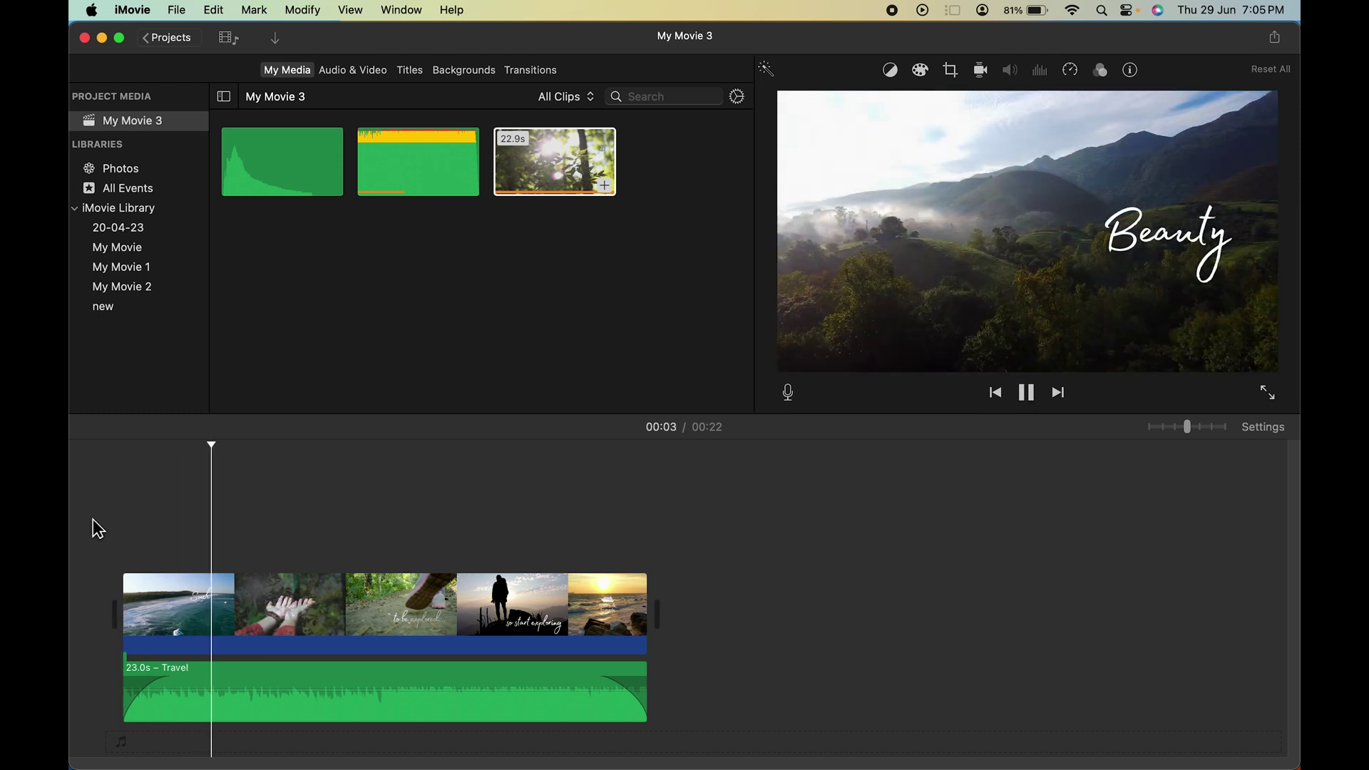
key("space")
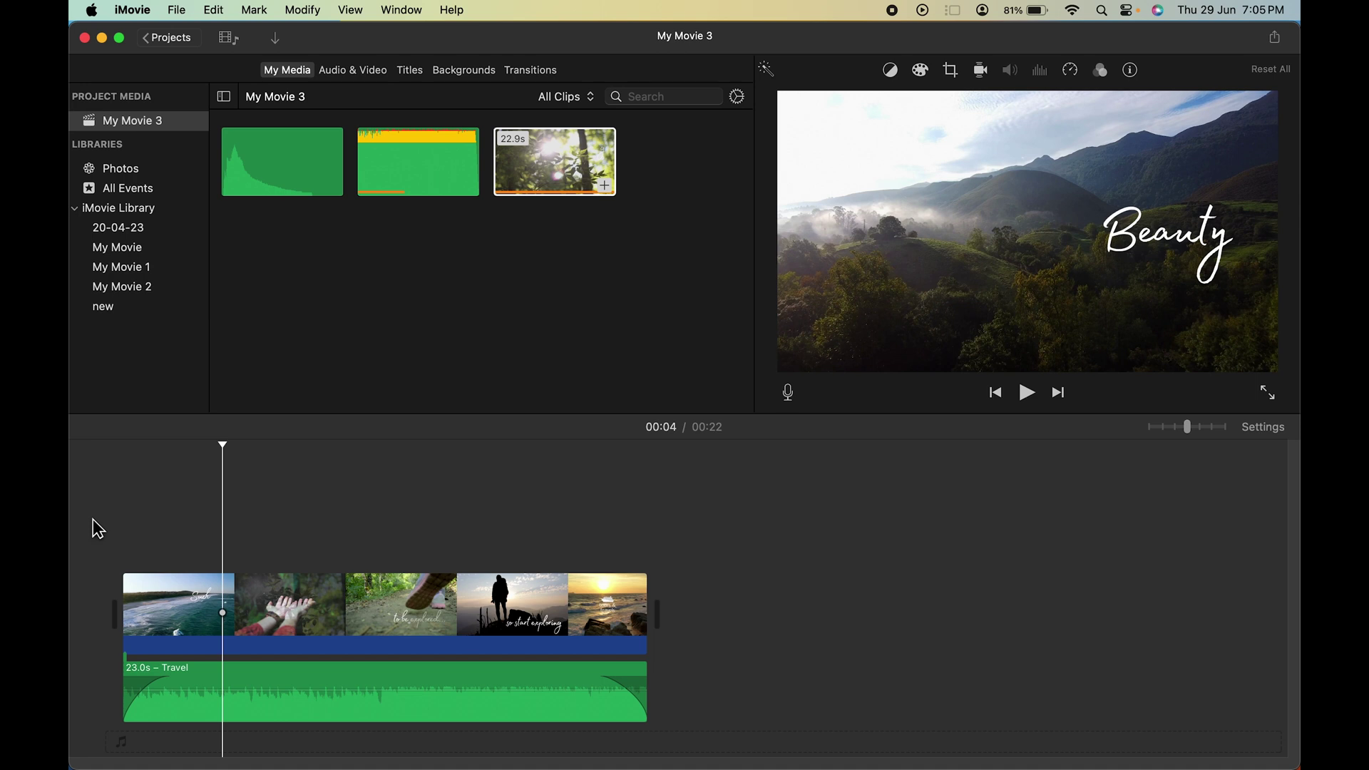
key("Home")
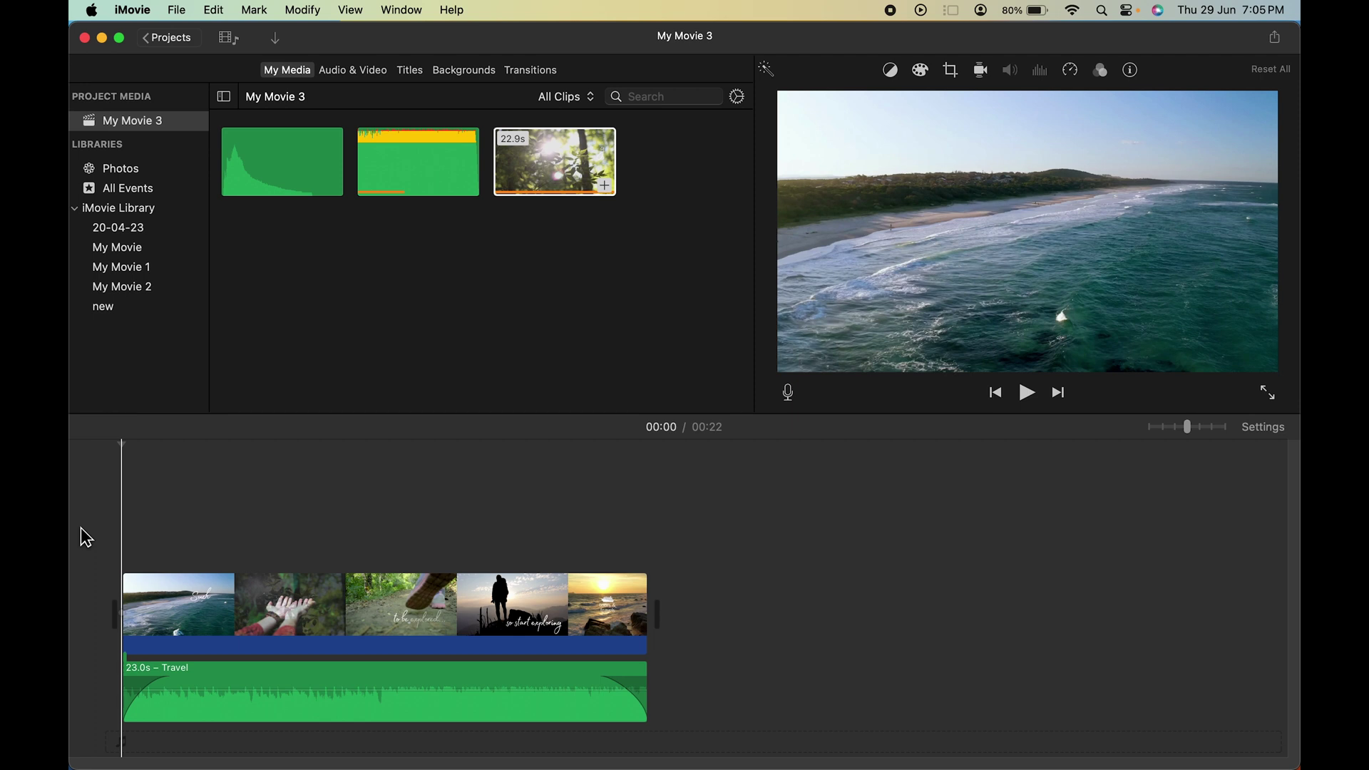
Step: Split the clip at 00:04 and 00:14, then select the new middle clip
left_click(237, 595)
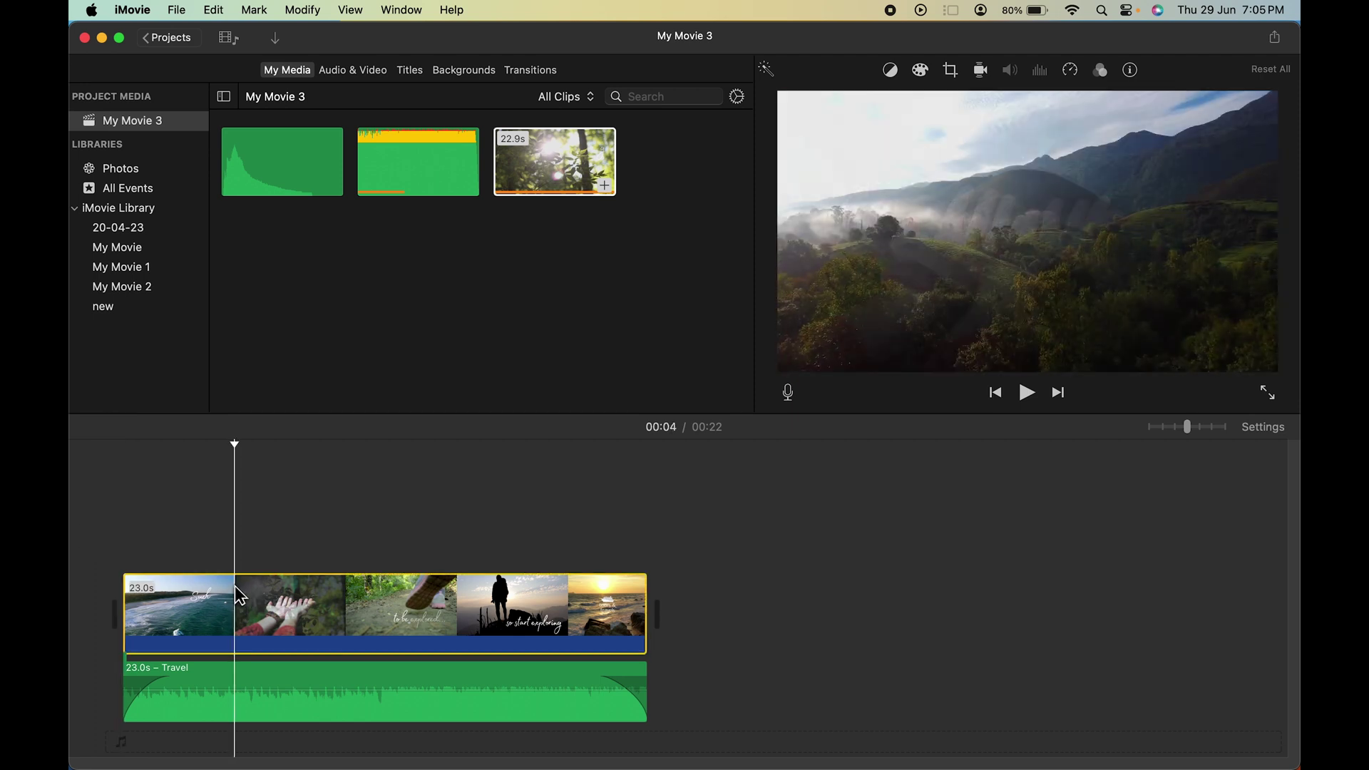
key("super+b")
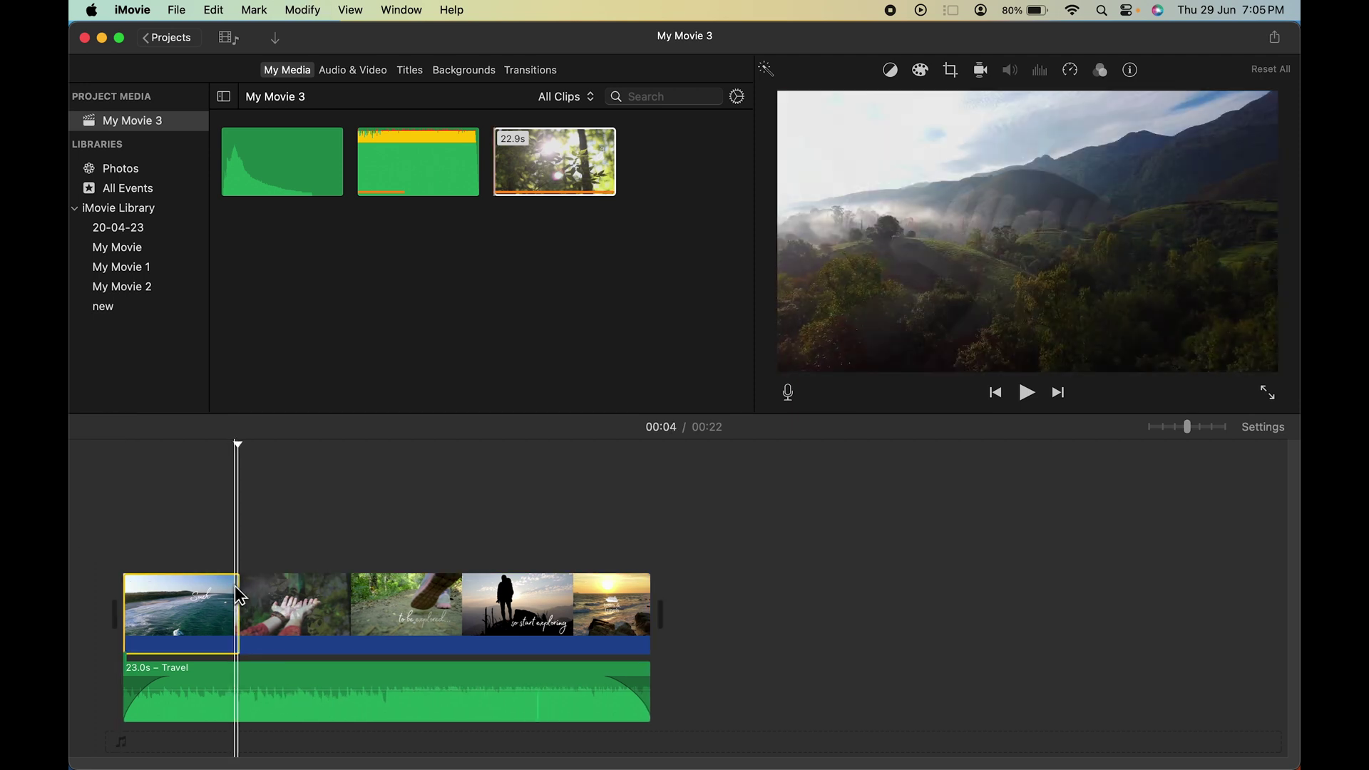
left_click(463, 600)
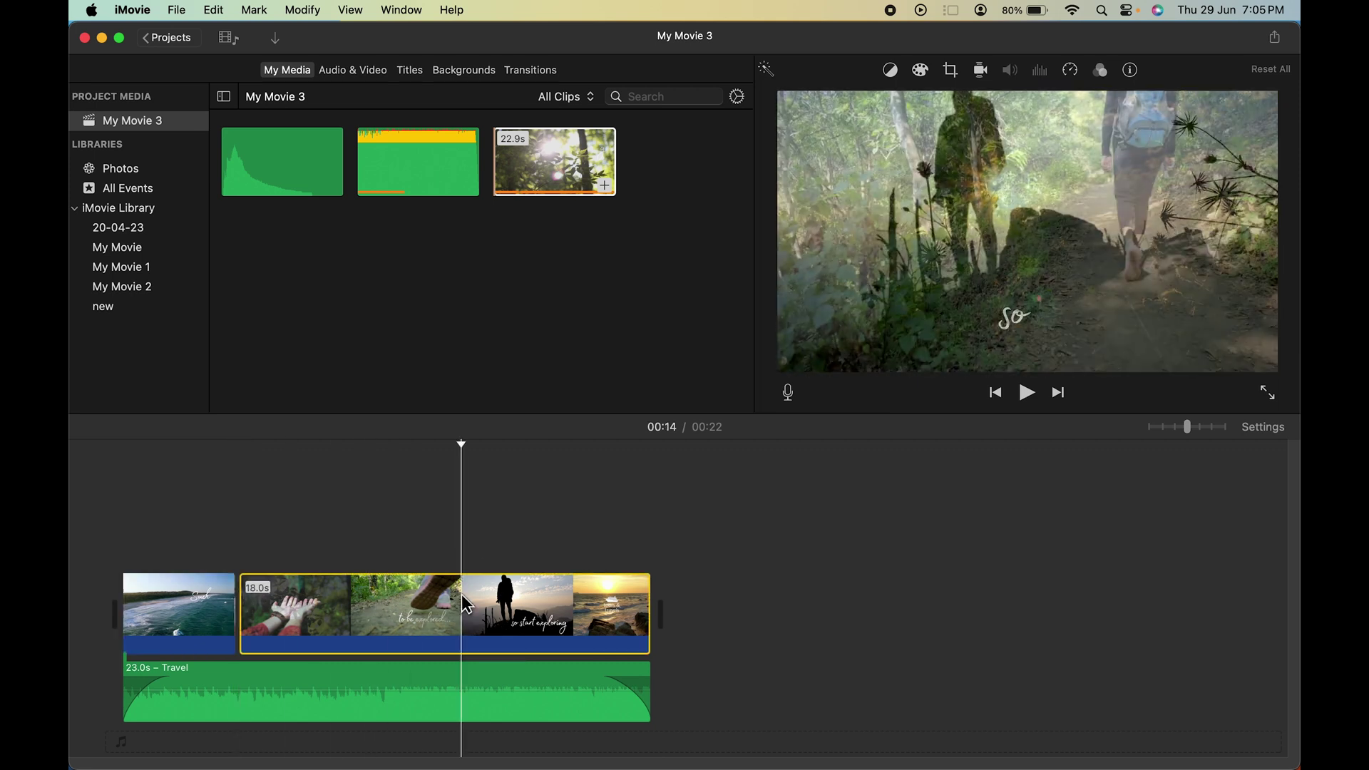
key("super+b")
left_click(342, 594)
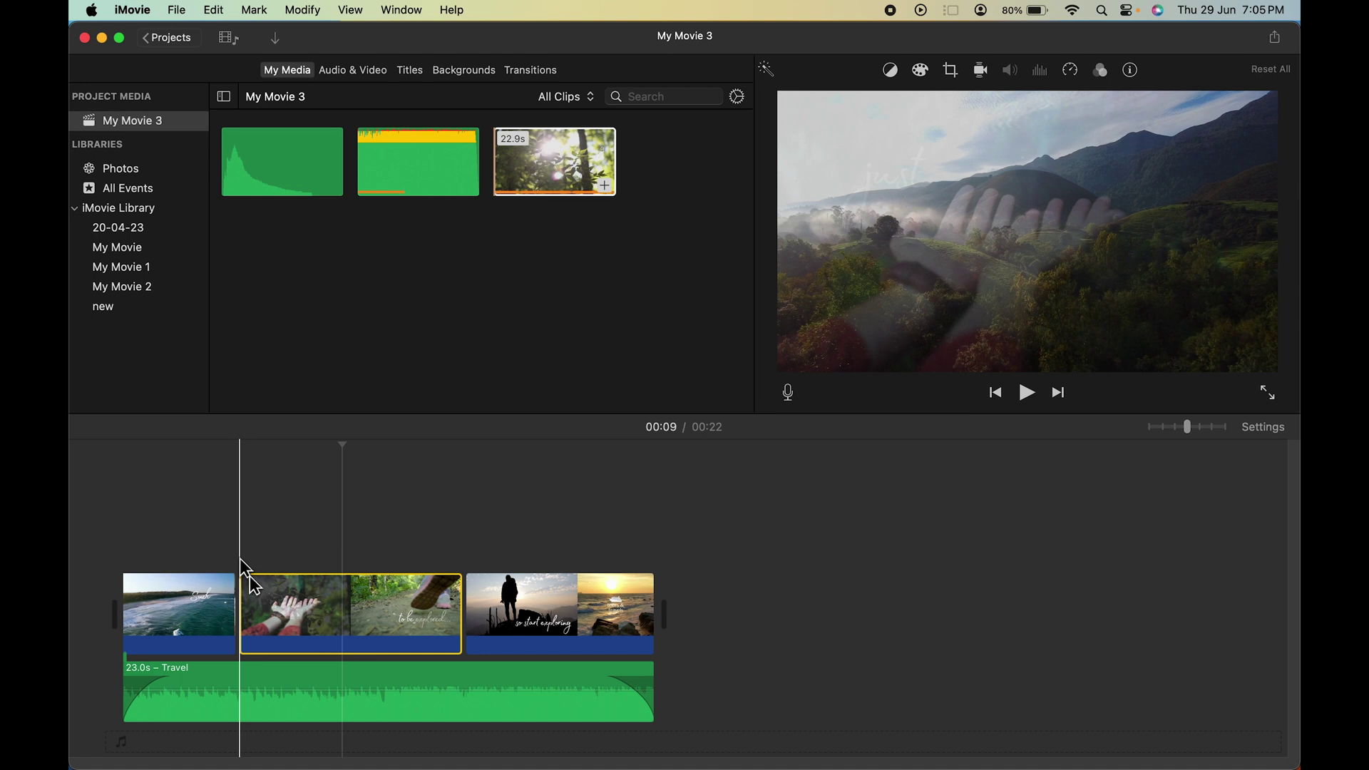
Step: Preview the edited section from about 00:05, then reselect the 9.8-second middle clip
left_click(244, 564)
key("space")
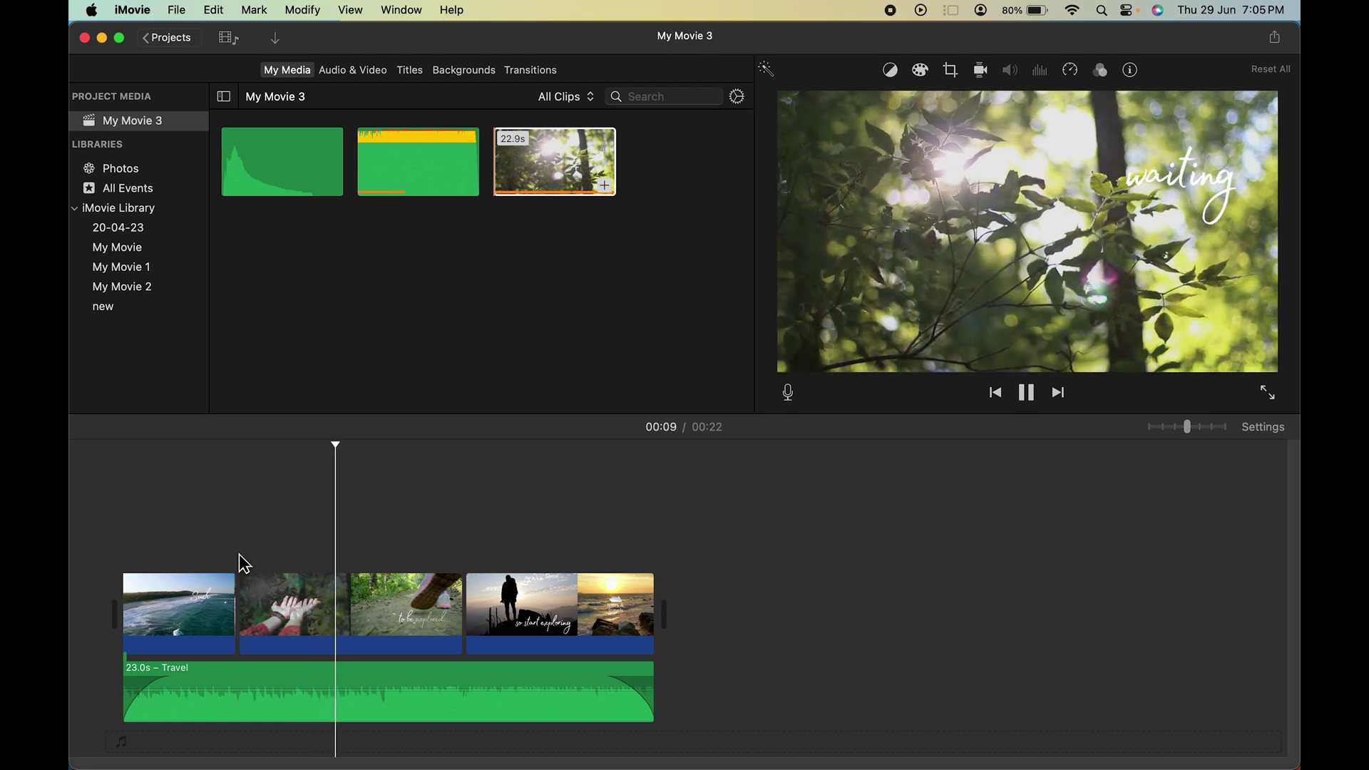
key("space")
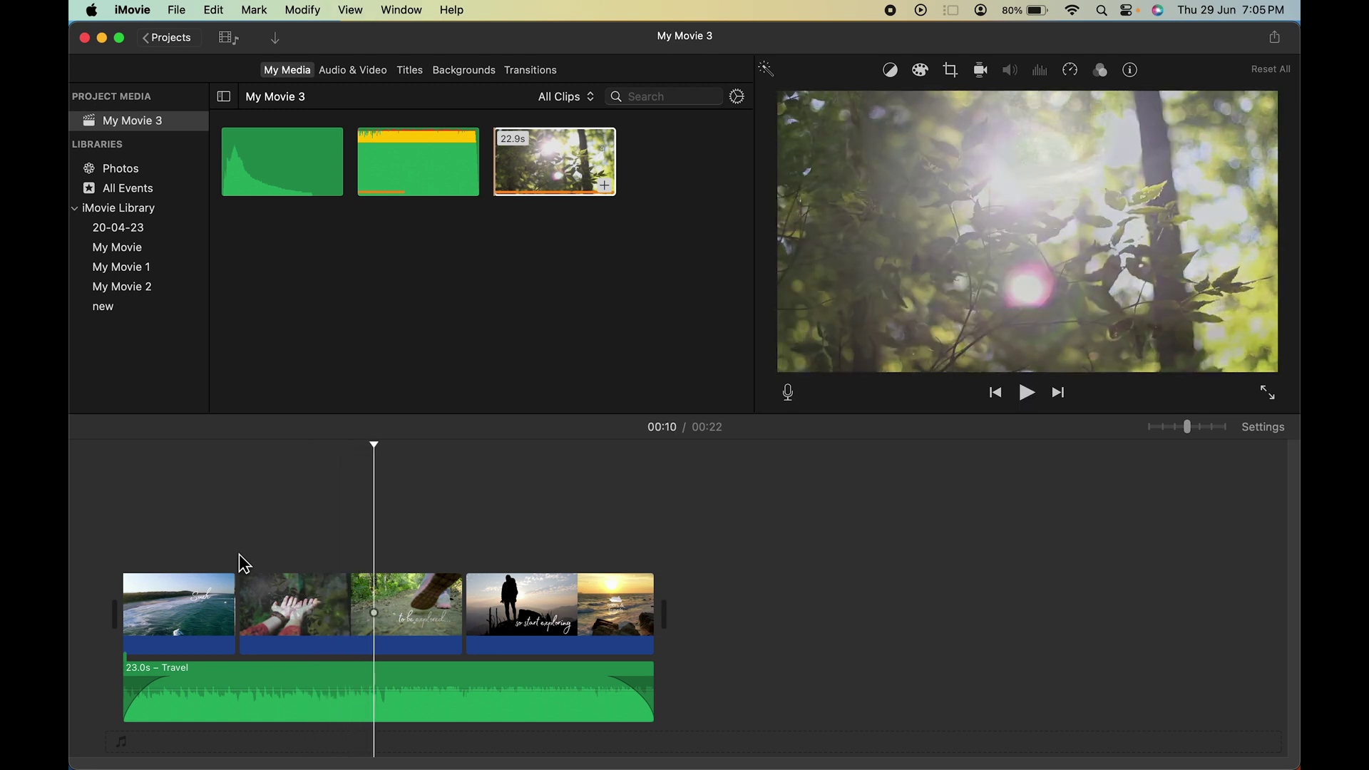
left_click(345, 618)
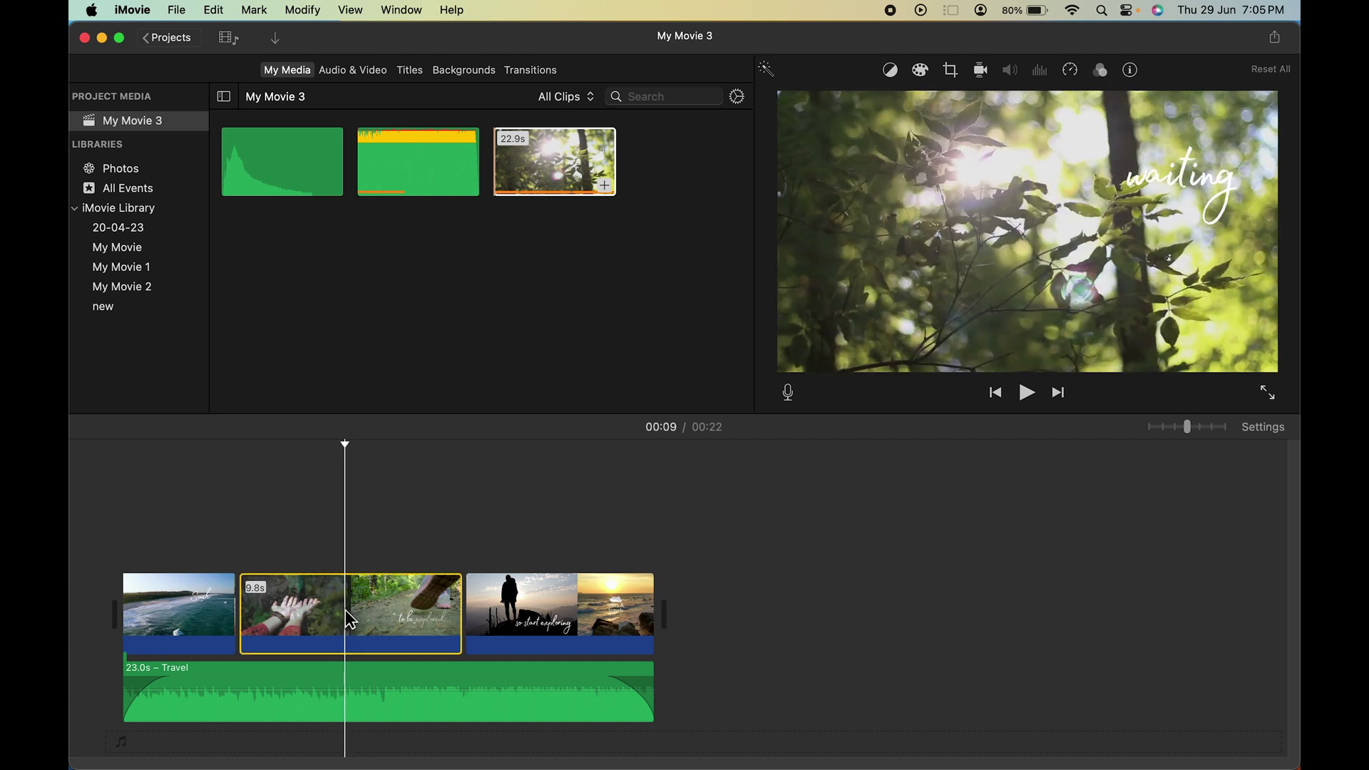
right_click(345, 619)
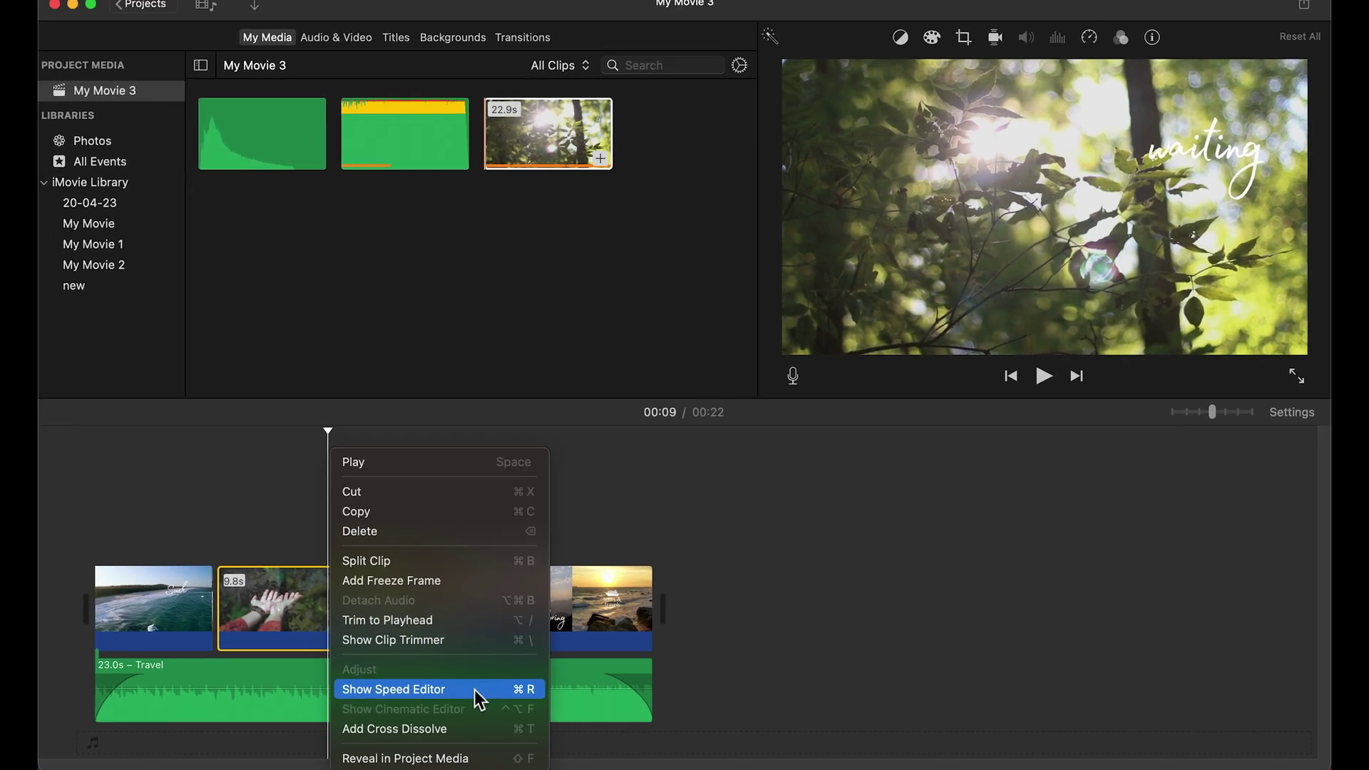
Step: Show the speed editor and stretch the middle clip to 14.7 seconds
left_click(461, 689)
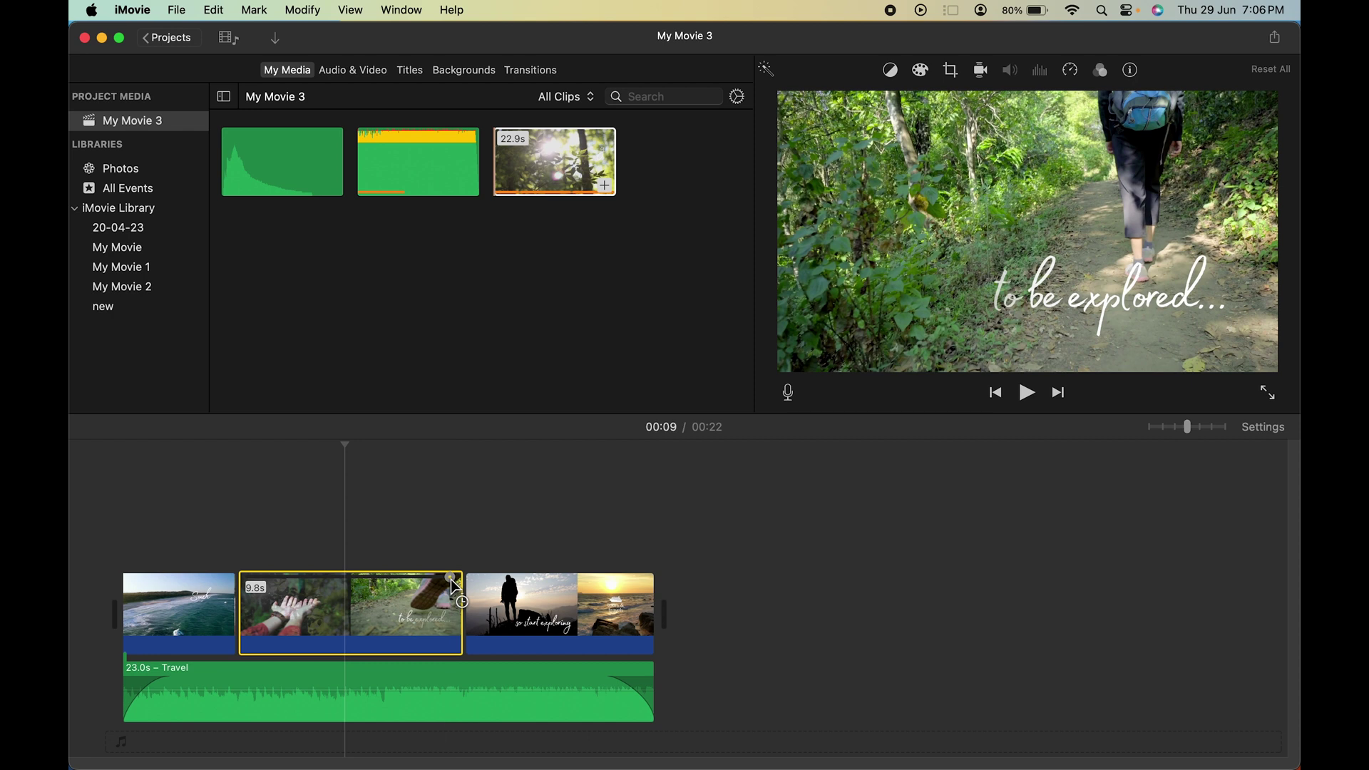
left_click_drag(450, 580, 573, 588)
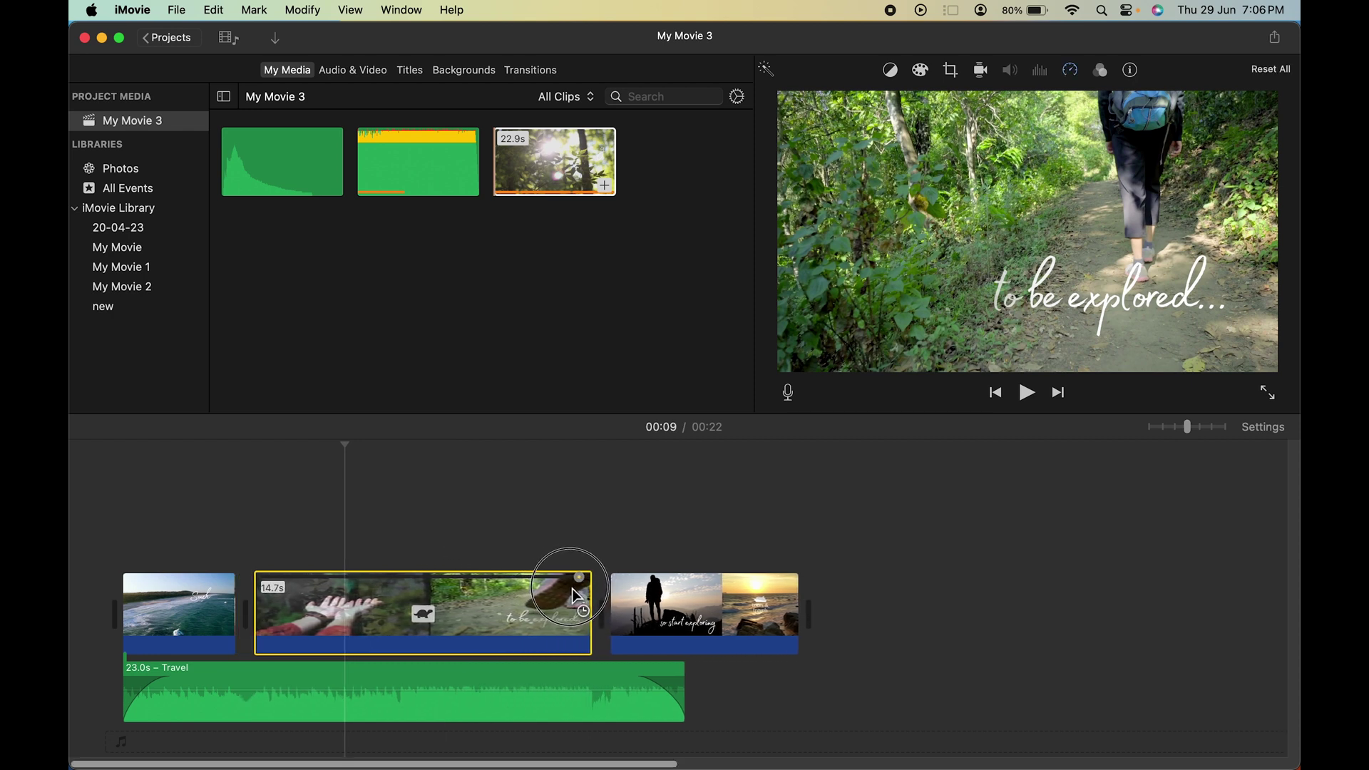
Step: Slow the middle clip further, making the movie 33 seconds, and preview from 00:04
mouse_move(573, 589)
left_mouse_down()
mouse_move(766, 601)
mouse_move(715, 601)
left_mouse_up()
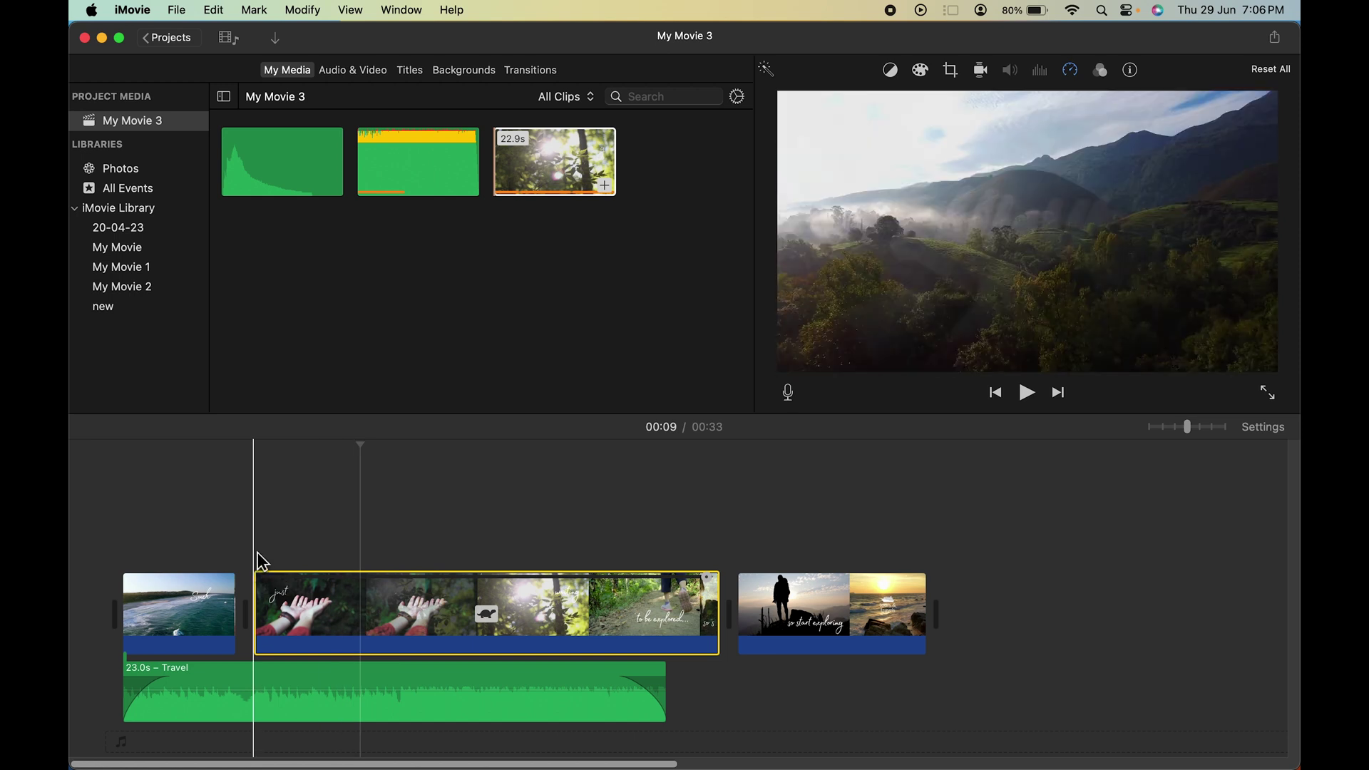
left_click(256, 559)
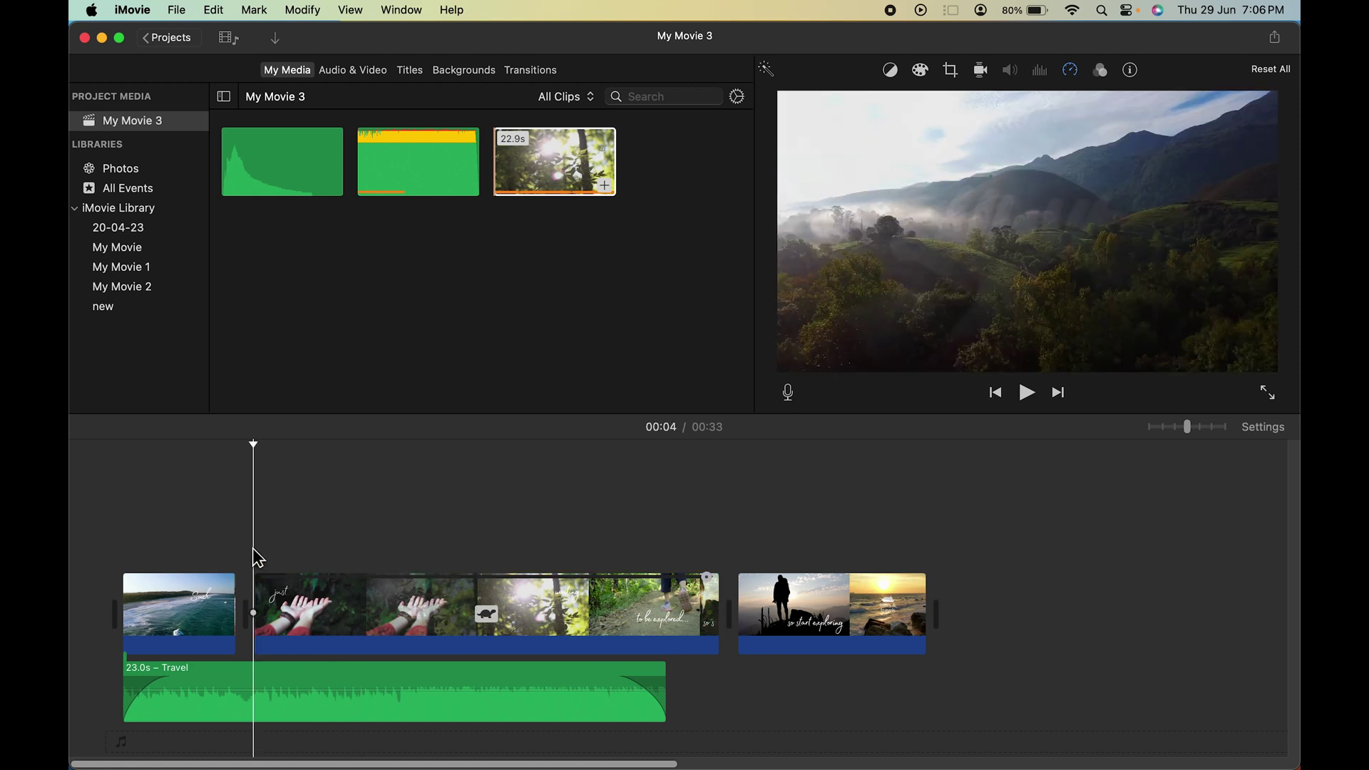
key("space")
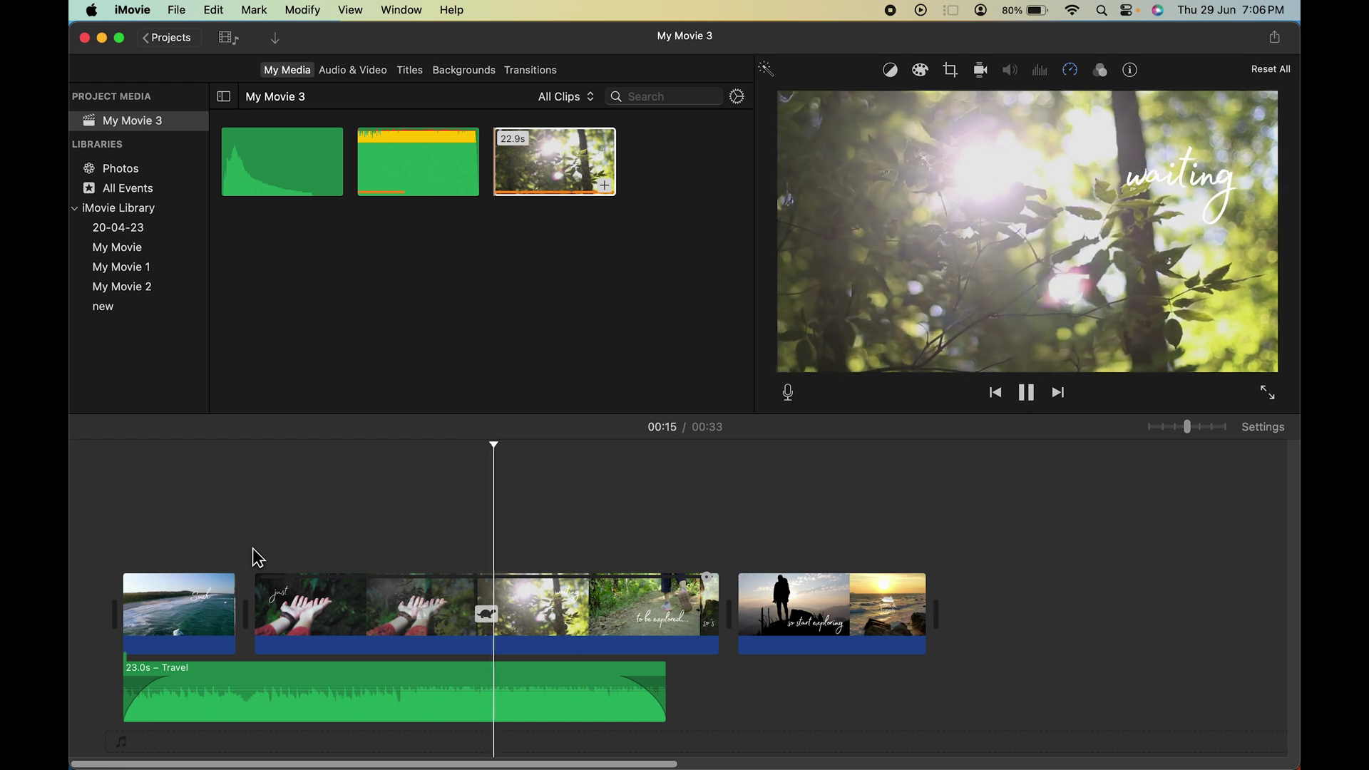
key("space")
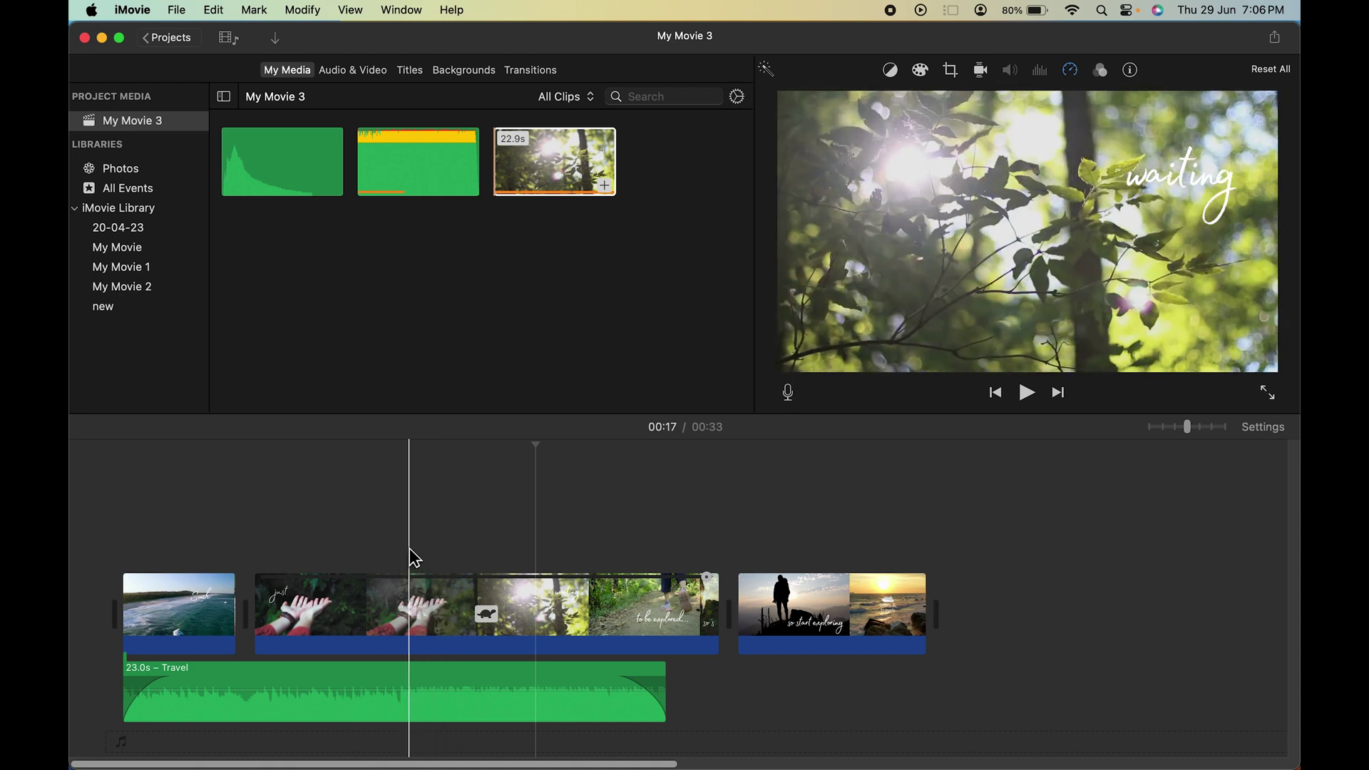
Step: Undo the slow-down and preview the movie at its 22-second length
key("super+z")
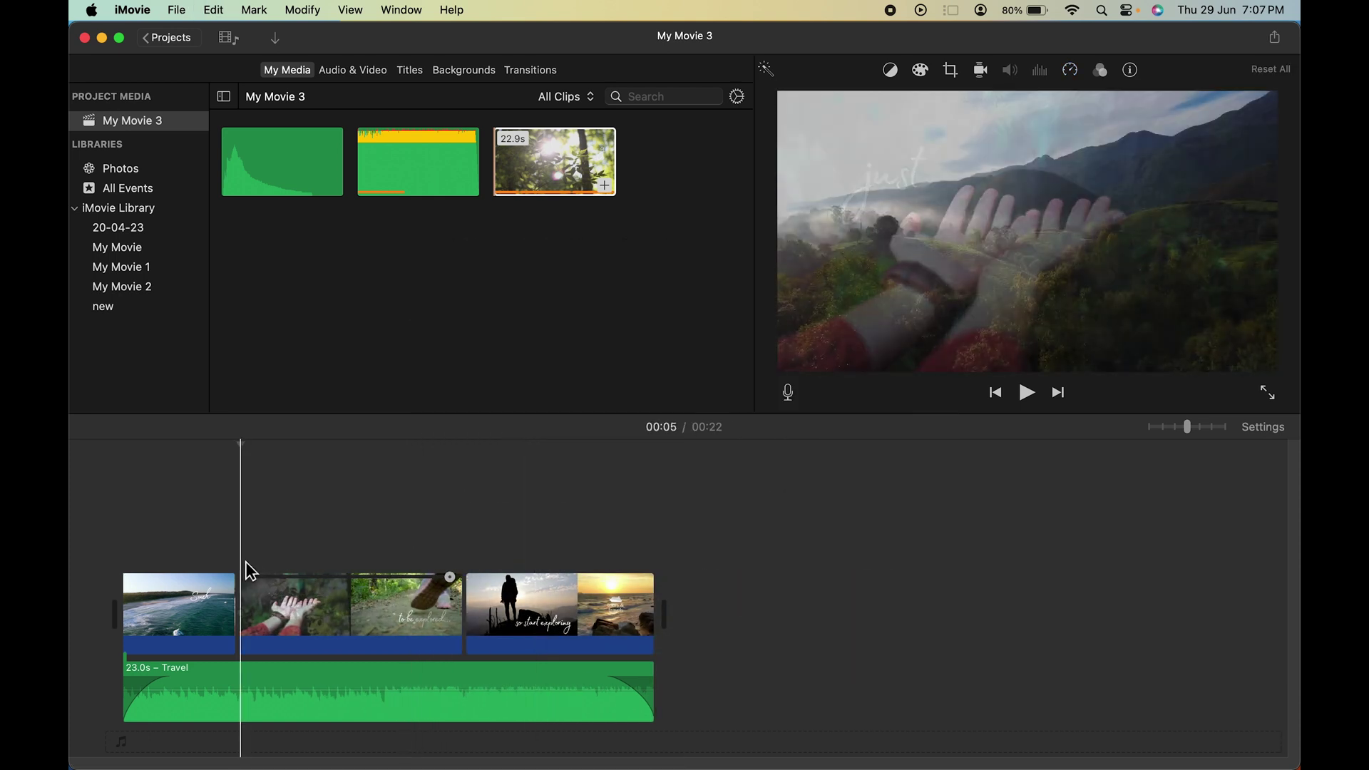
key("space")
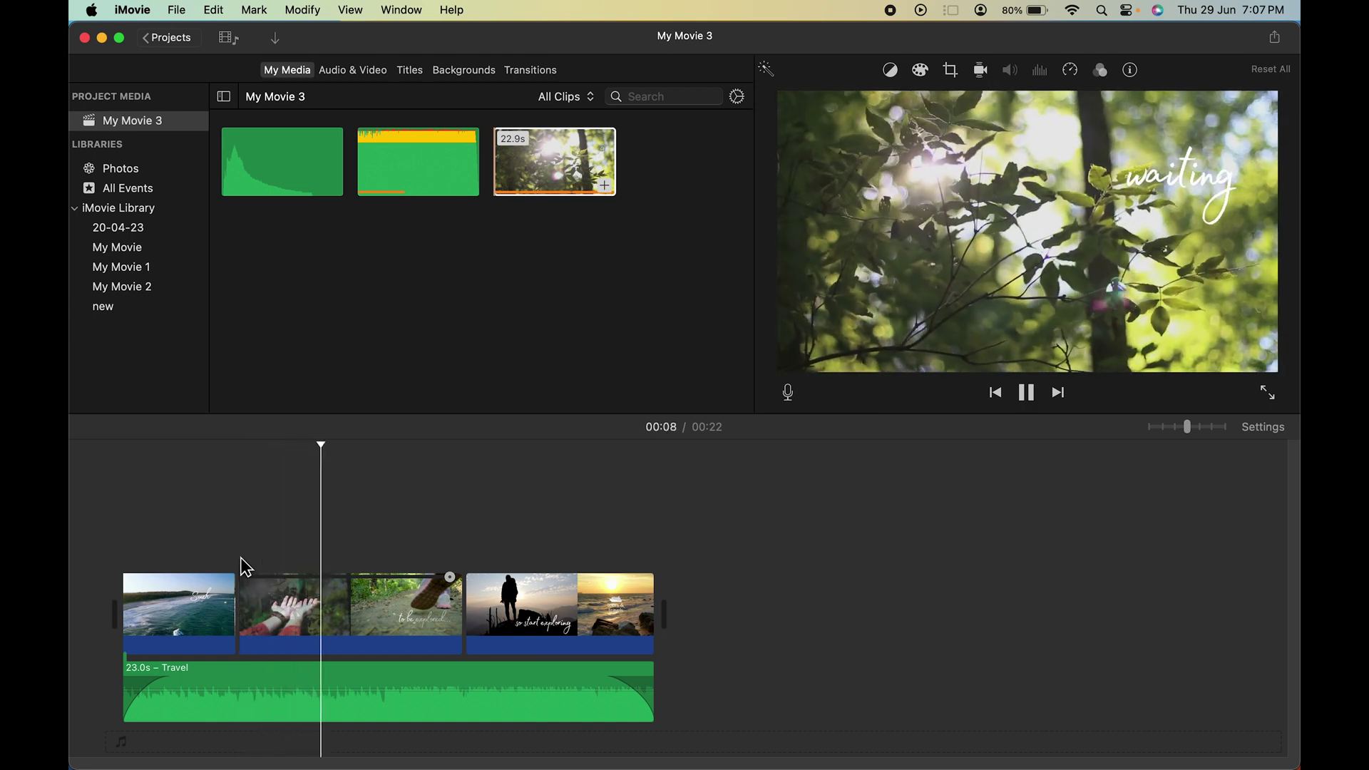
key("space")
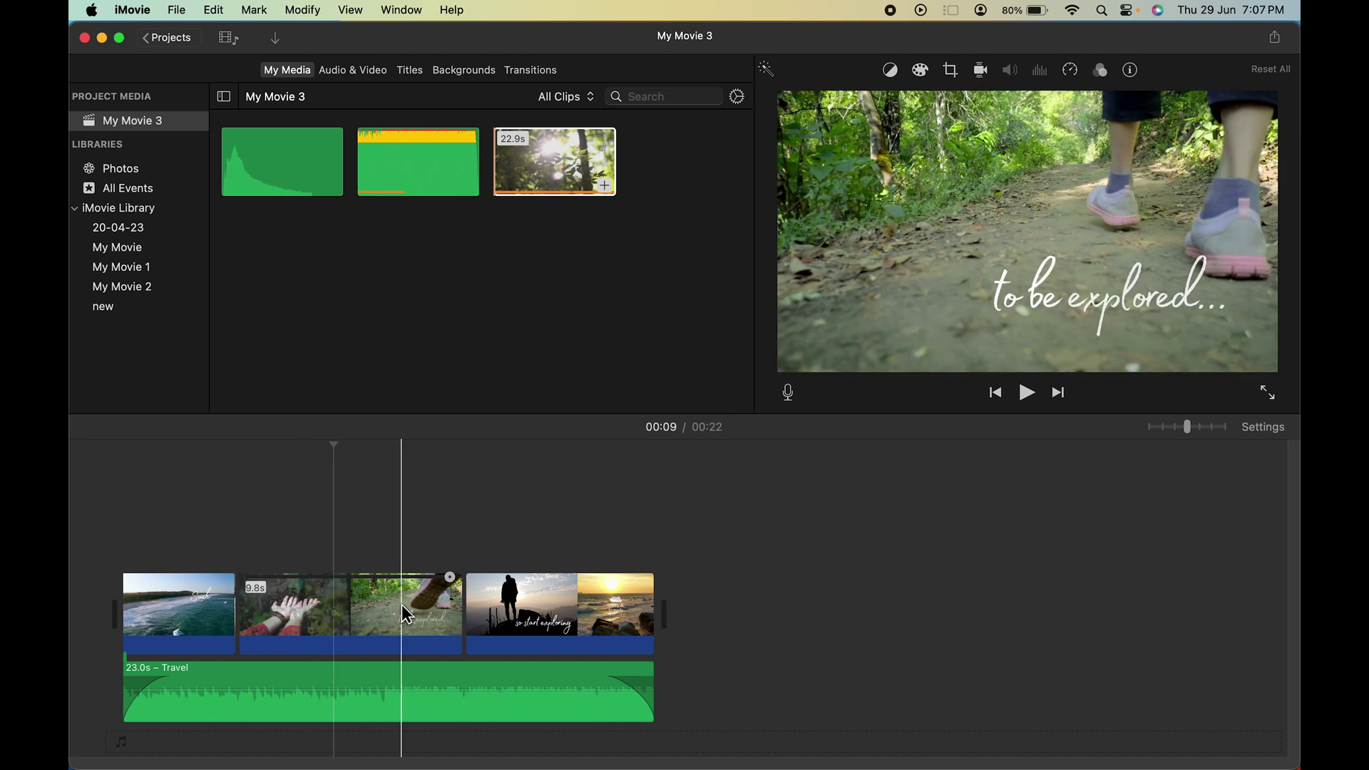
Step: Hide the speed editor and reselect the 9.8-second middle clip
right_click(402, 605)
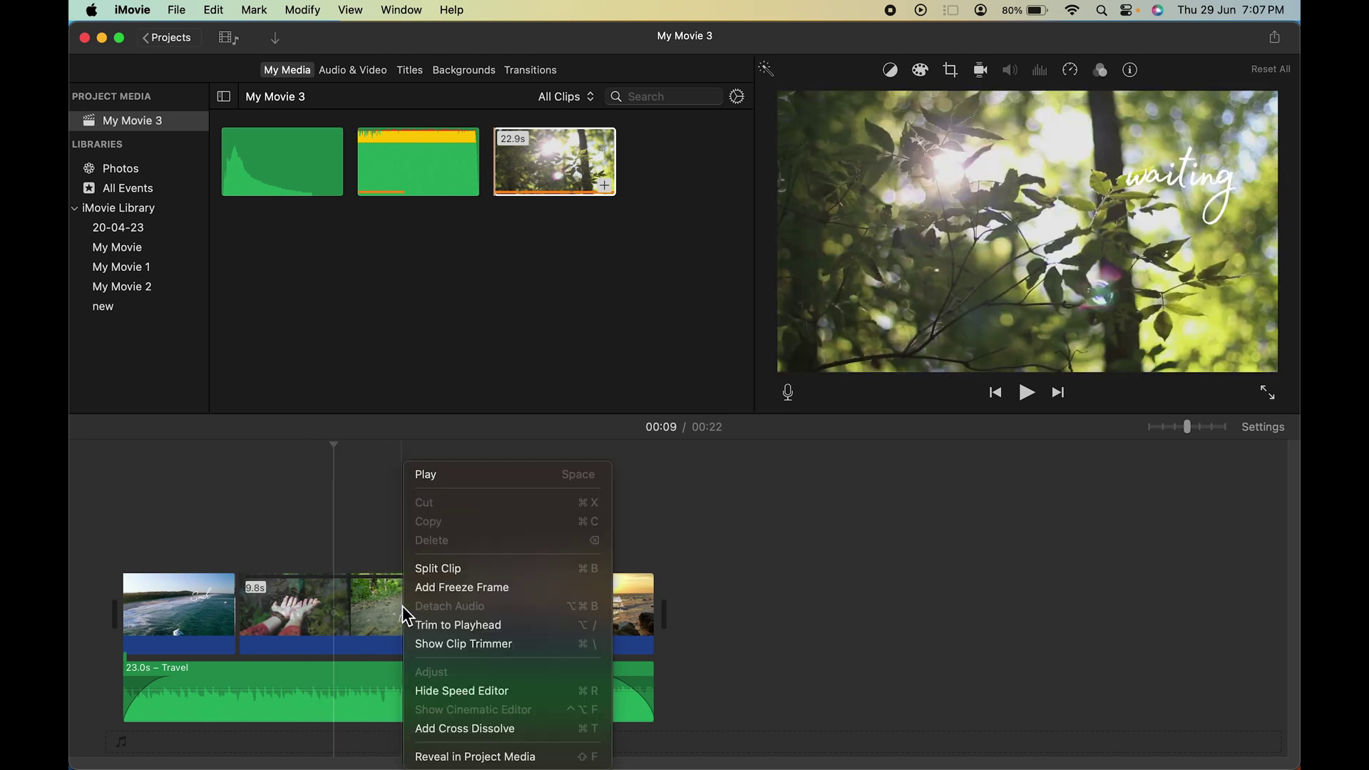
left_click(472, 691)
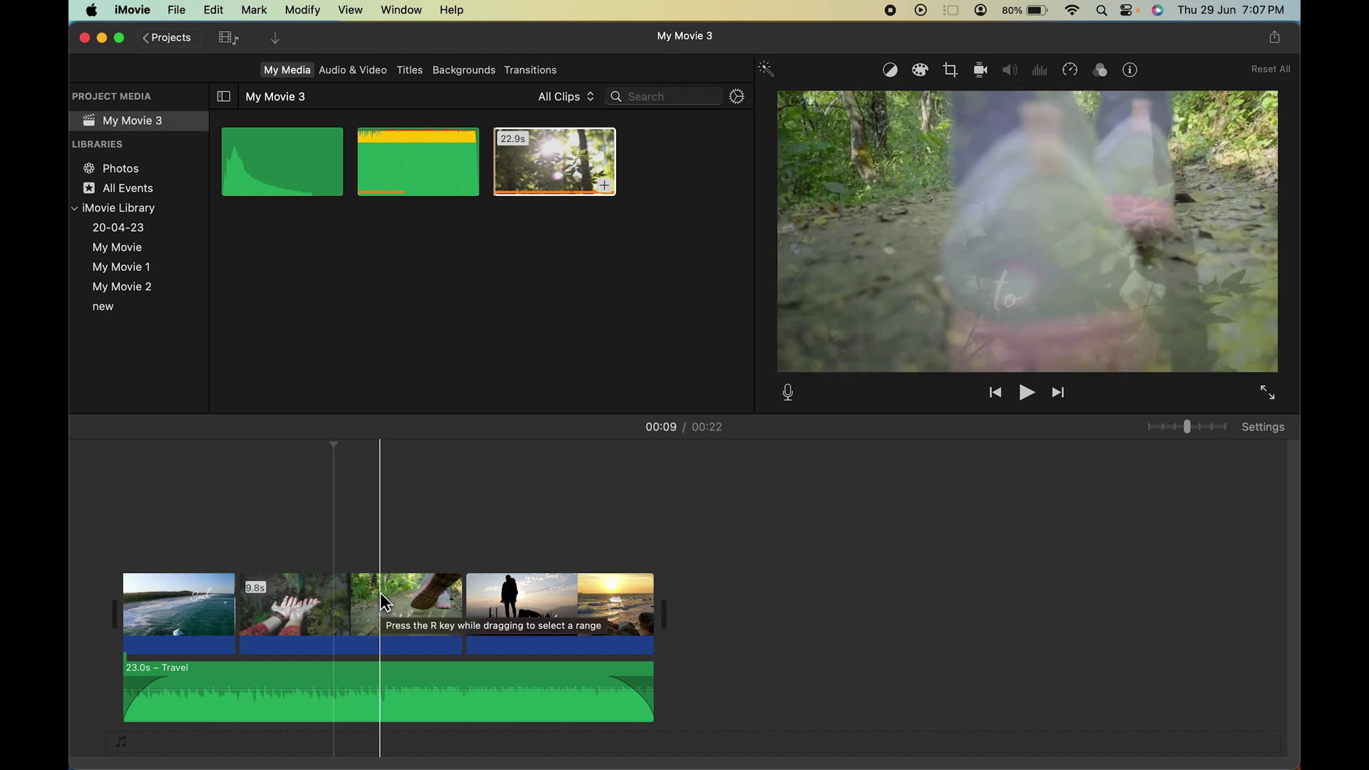
left_click(378, 608)
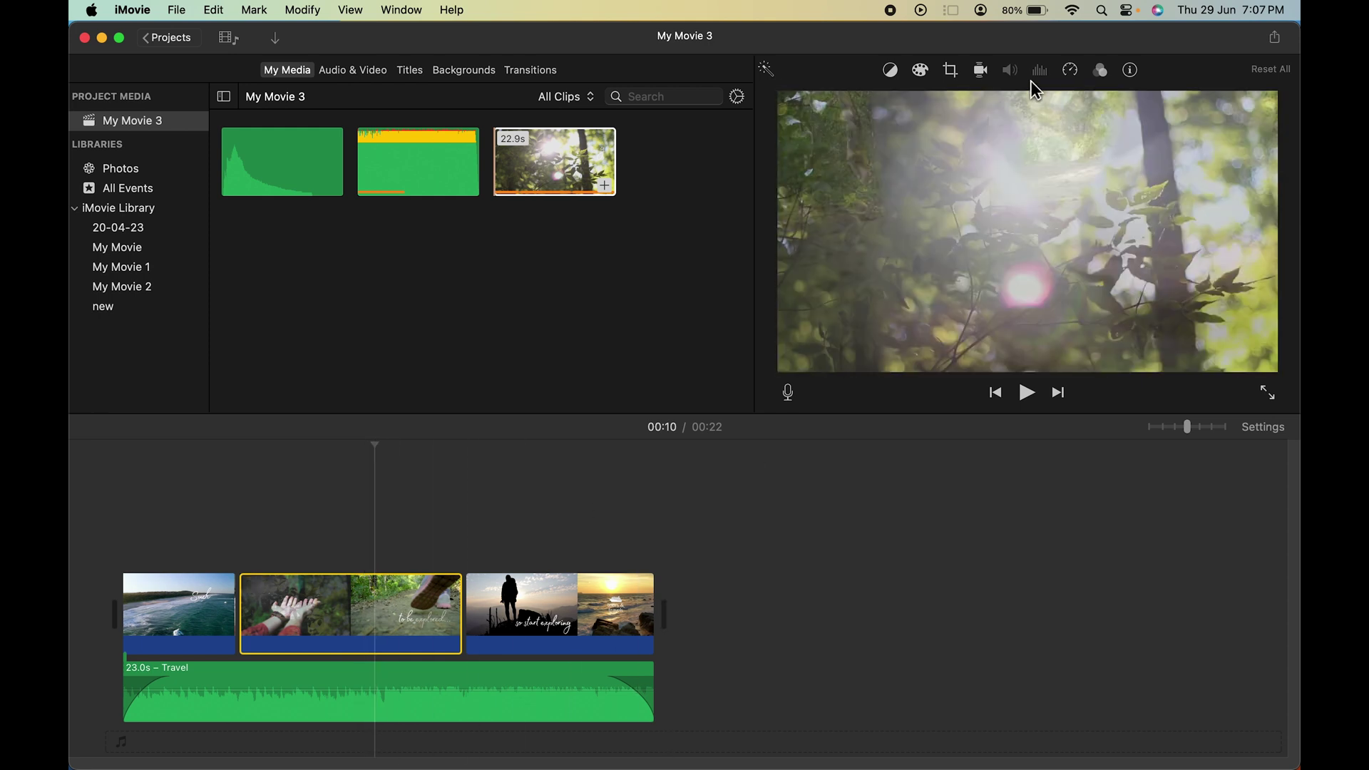
Step: Apply the Slow 10% speed preset to the middle clip and return the playhead to 00:05
left_click(1069, 71)
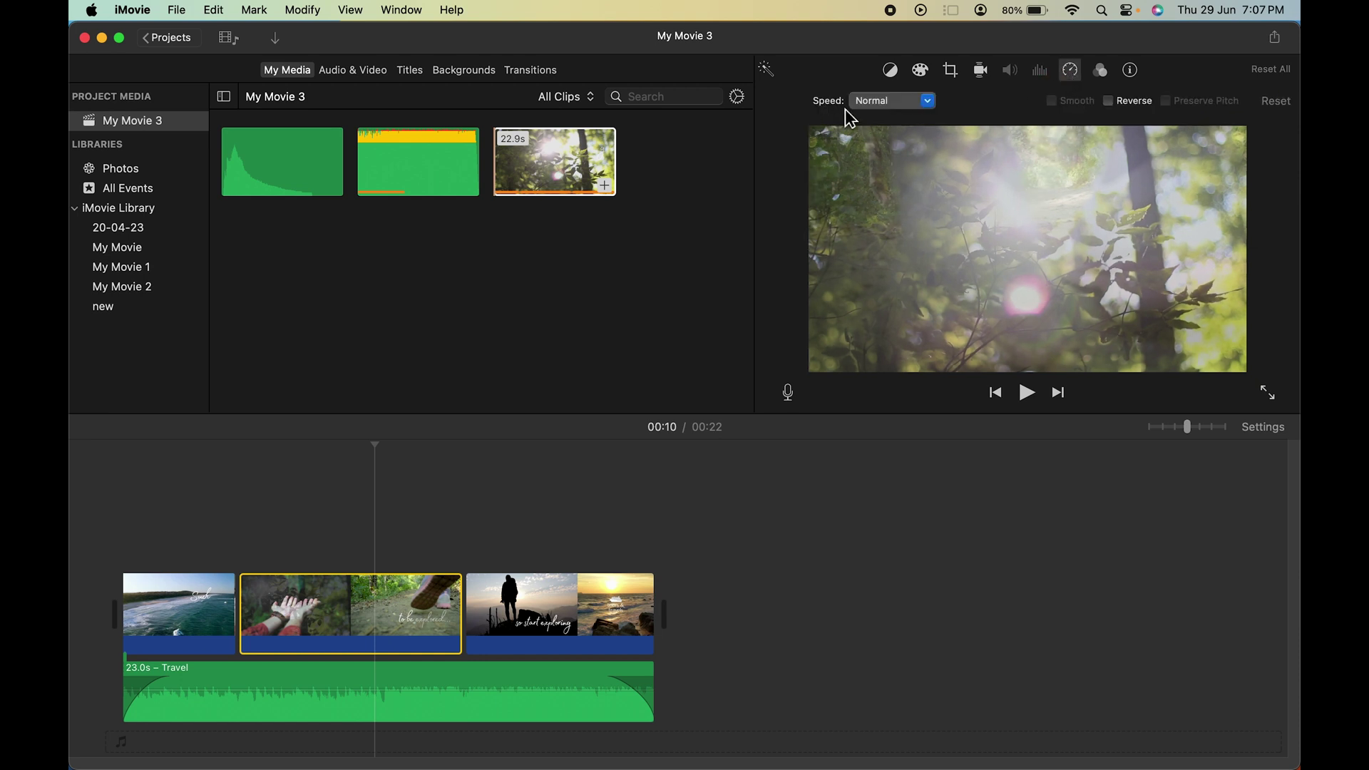
left_click(928, 102)
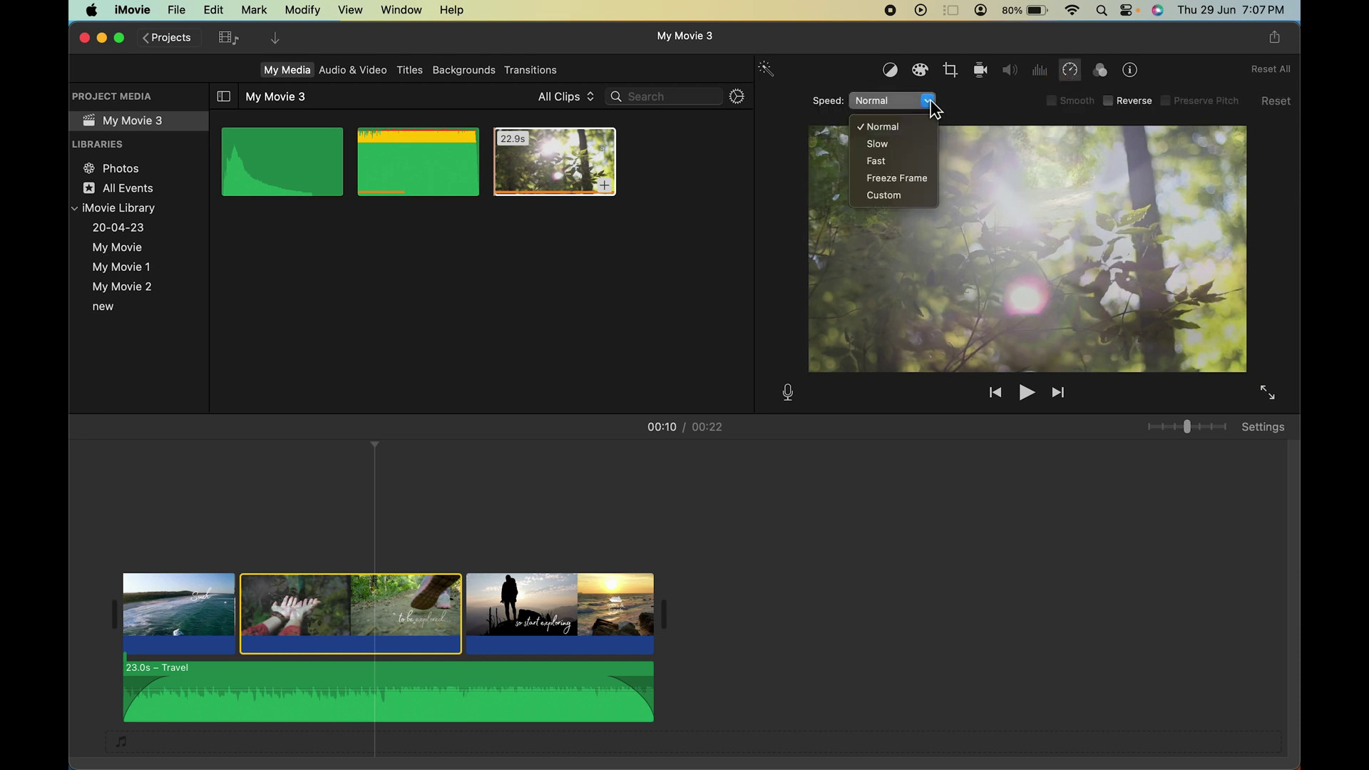
left_click(894, 147)
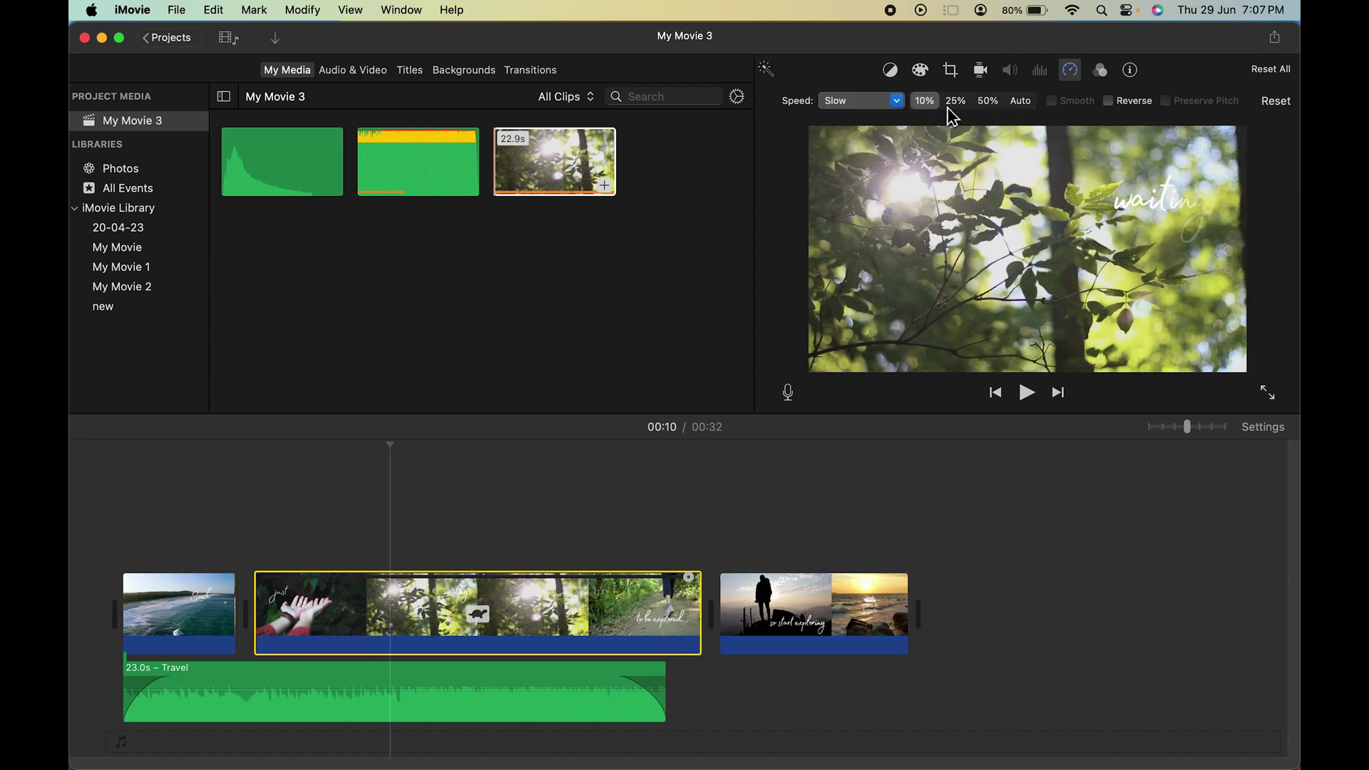
left_click(257, 550)
Step: Preview the slowed clip, then change its slow speed to 25%
key("space")
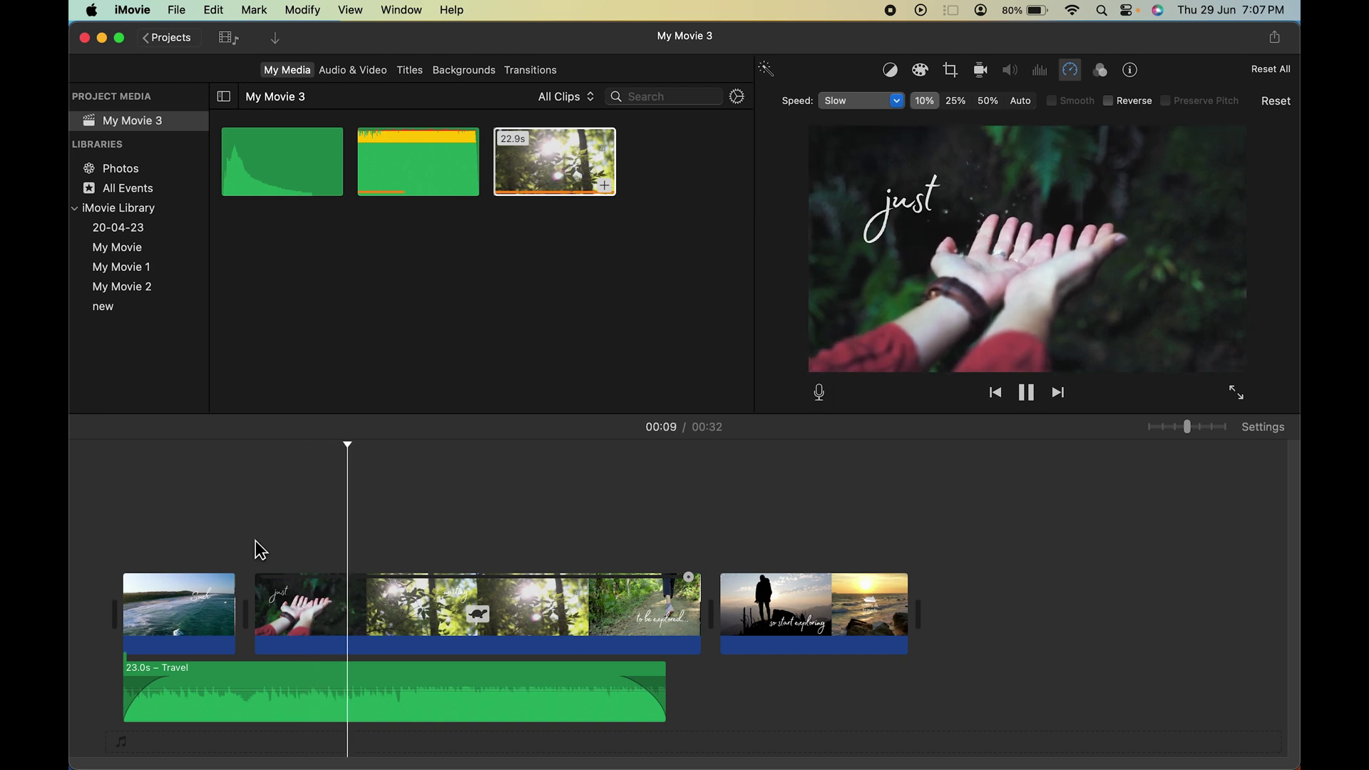
key("space")
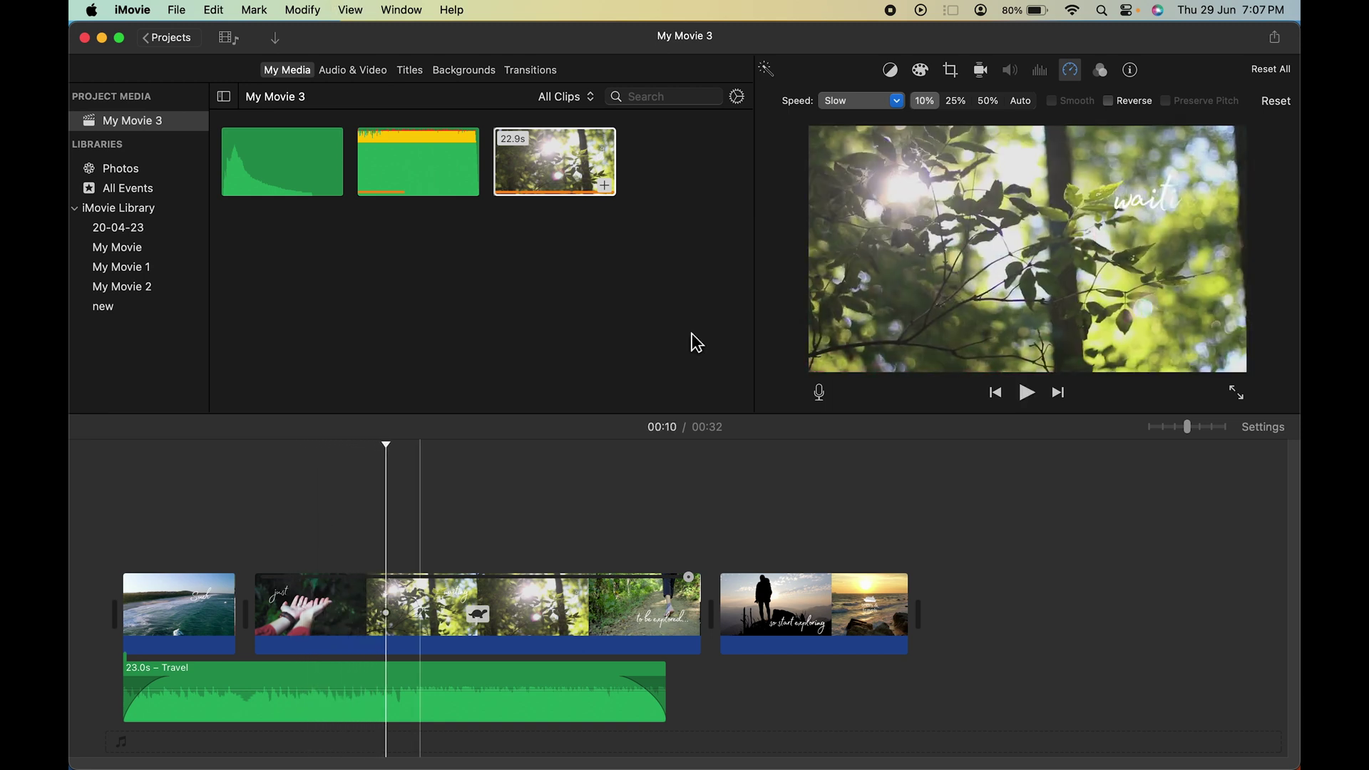
left_click(962, 105)
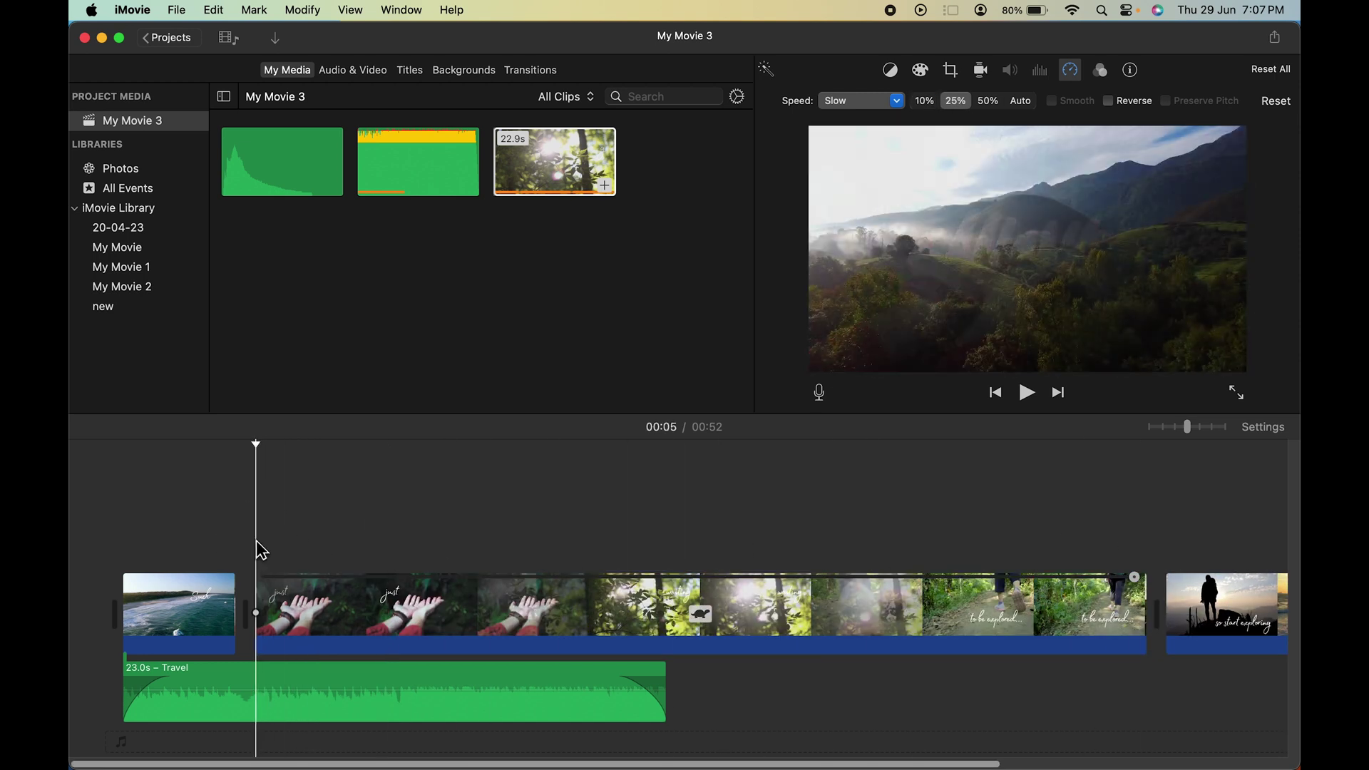
key("space")
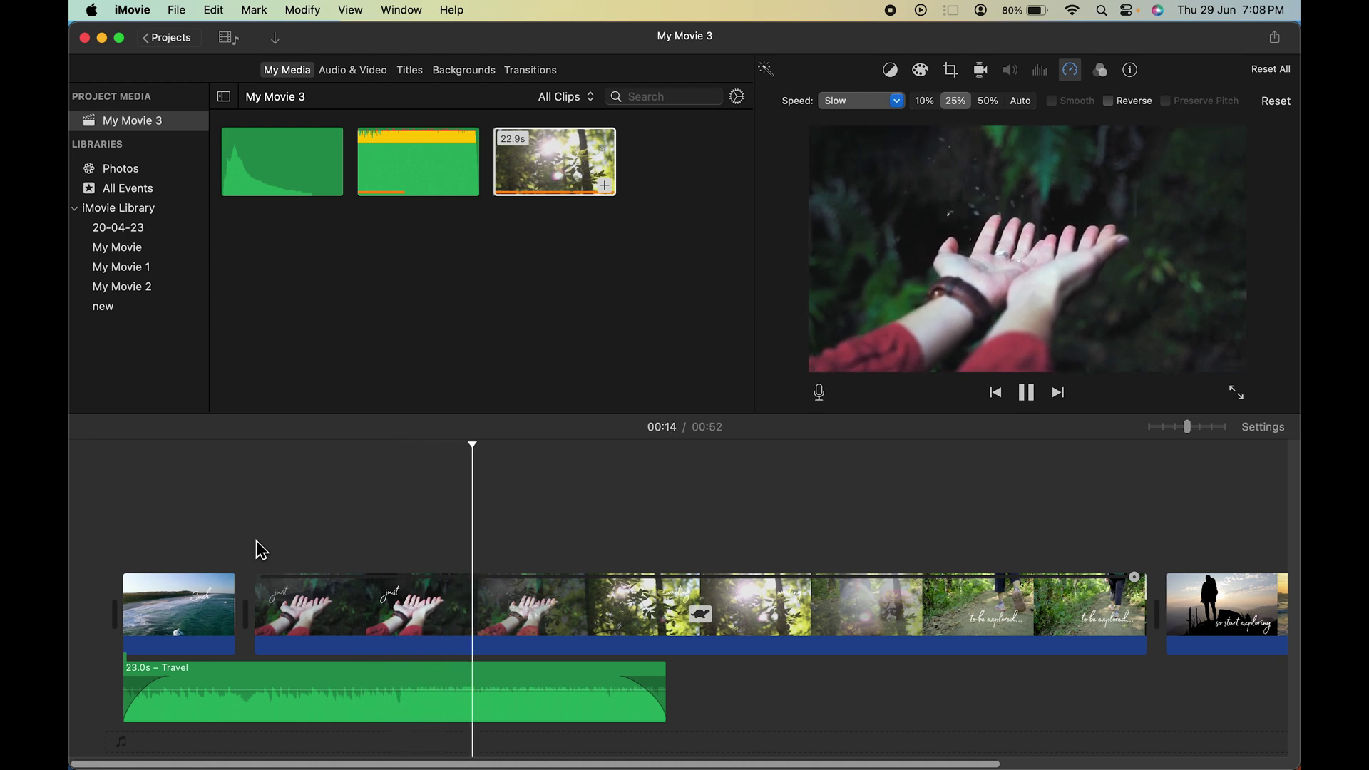
key("space")
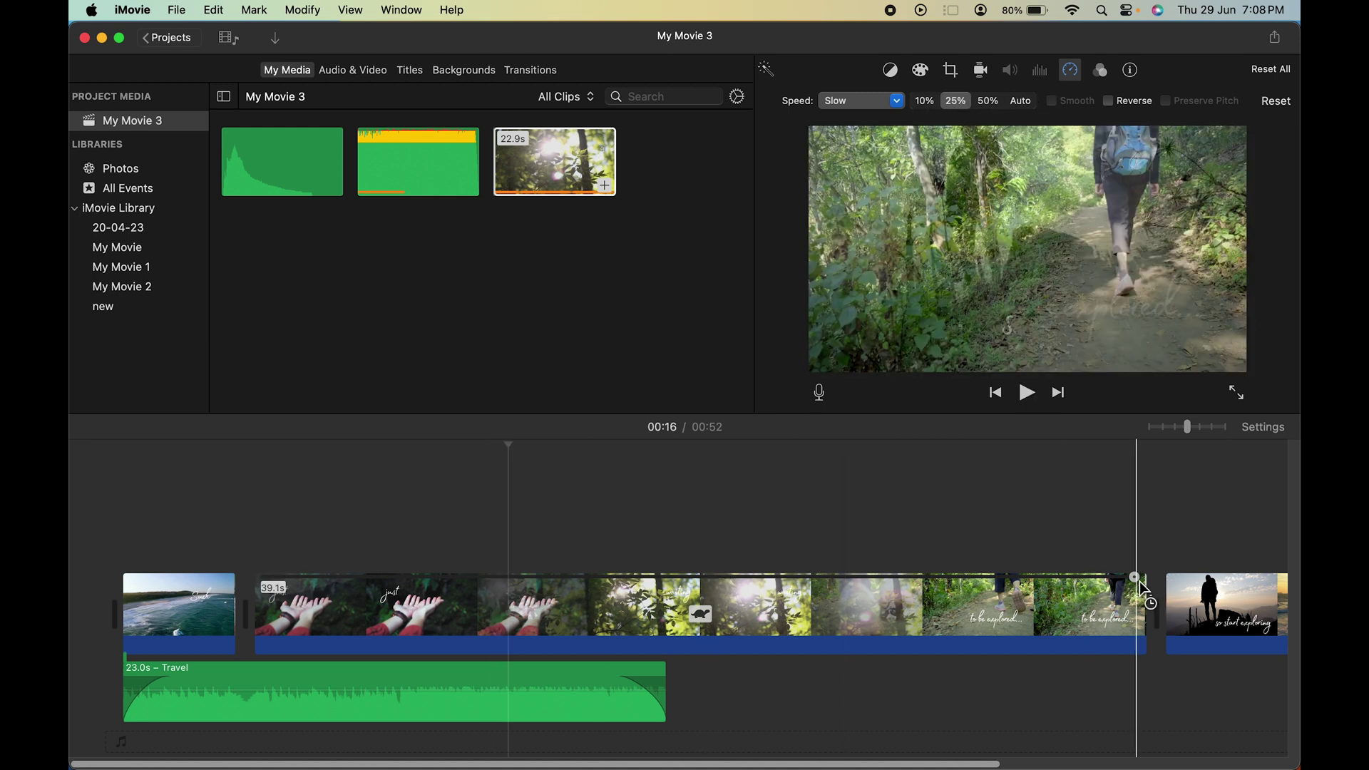
left_click_drag(1136, 578, 907, 590)
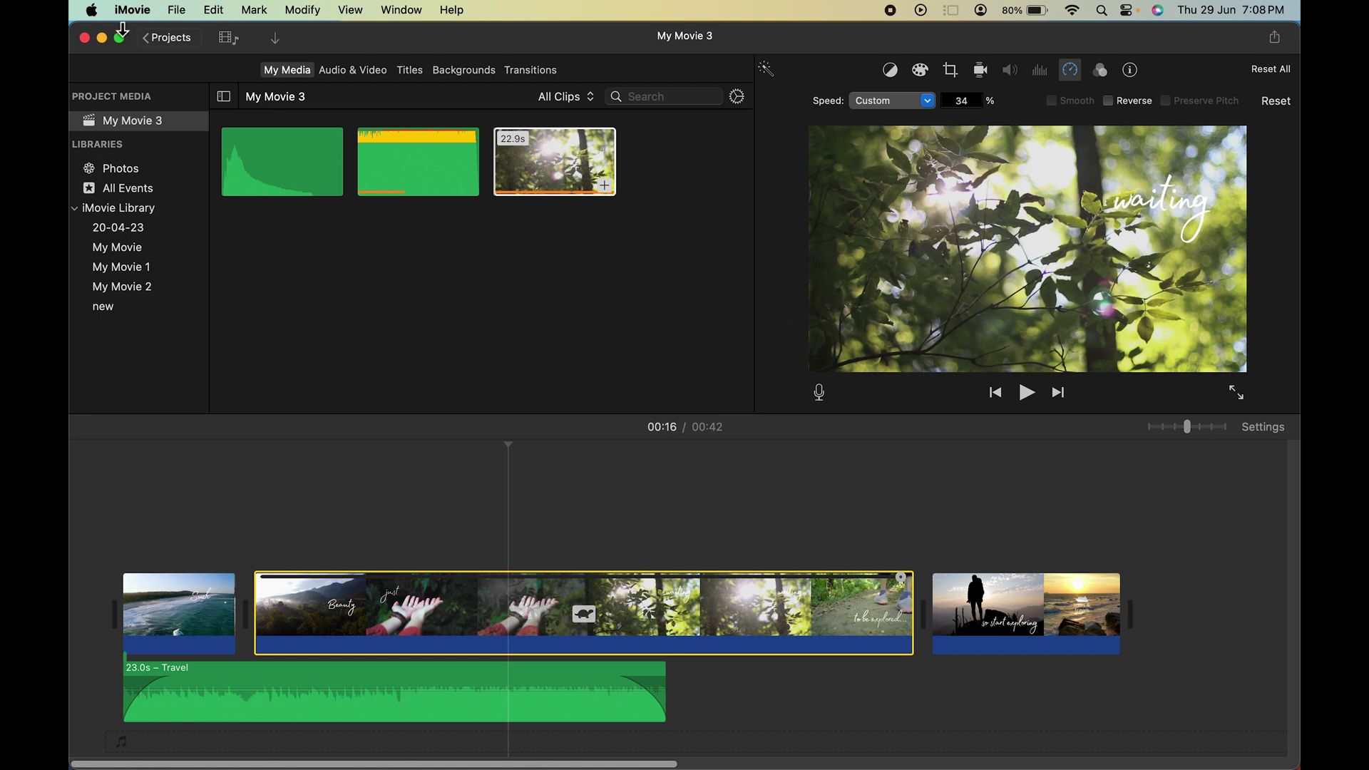
Step: Minimize the iMovie window to the desktop
left_click(102, 40)
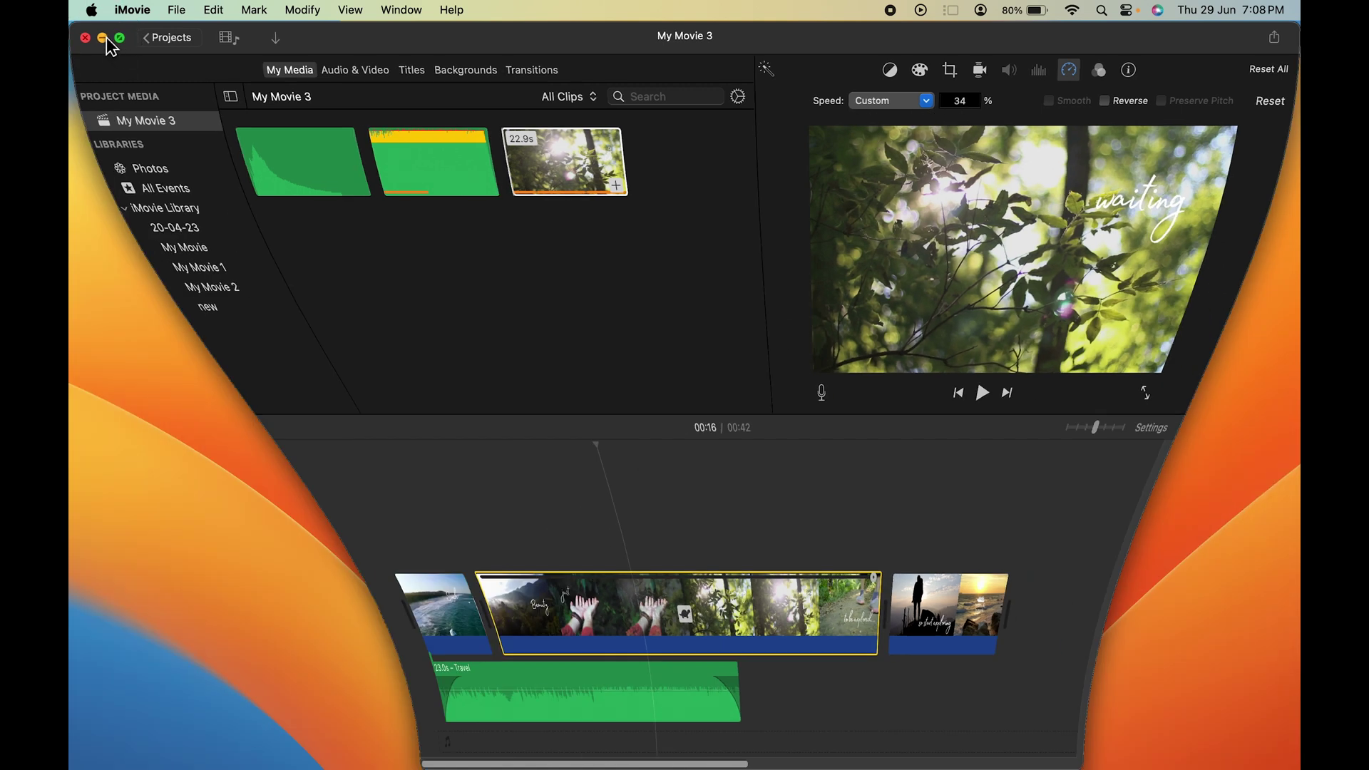